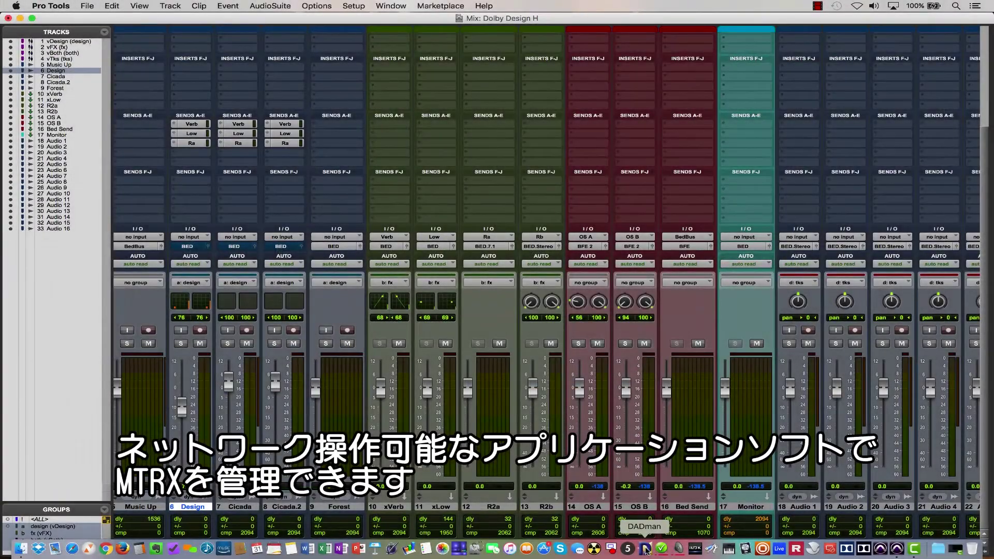
Launch DADman, open Settings > Monitor Profile, enable monitoring and keep Rr as the configured unit
{"action": "left_click", "coordinate": [645, 549]}
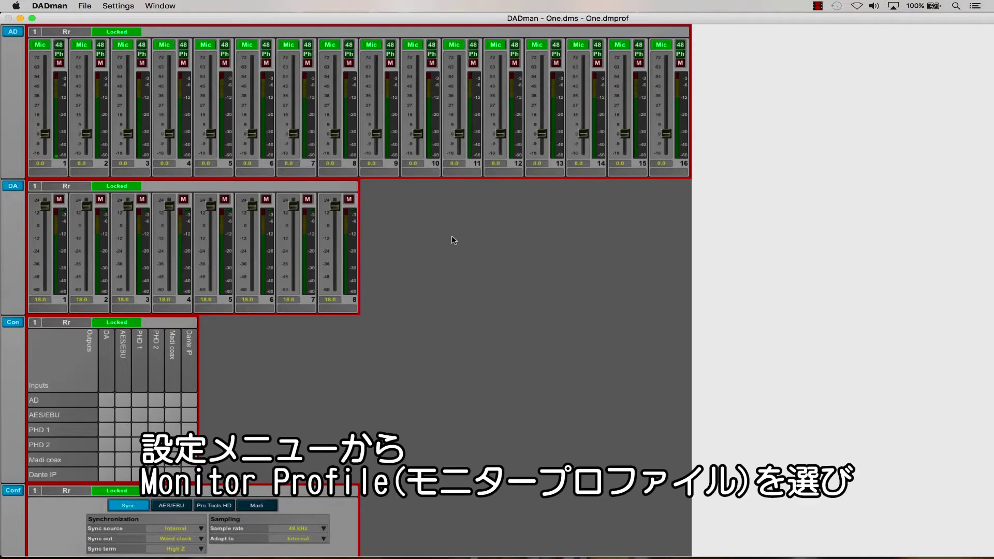
{"action": "left_click", "coordinate": [118, 5]}
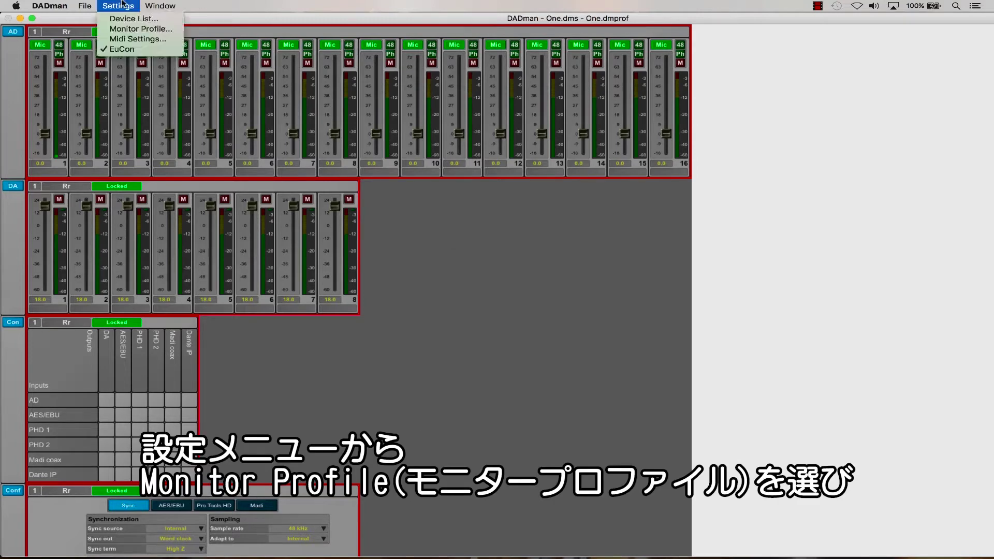
{"action": "left_click", "coordinate": [165, 30]}
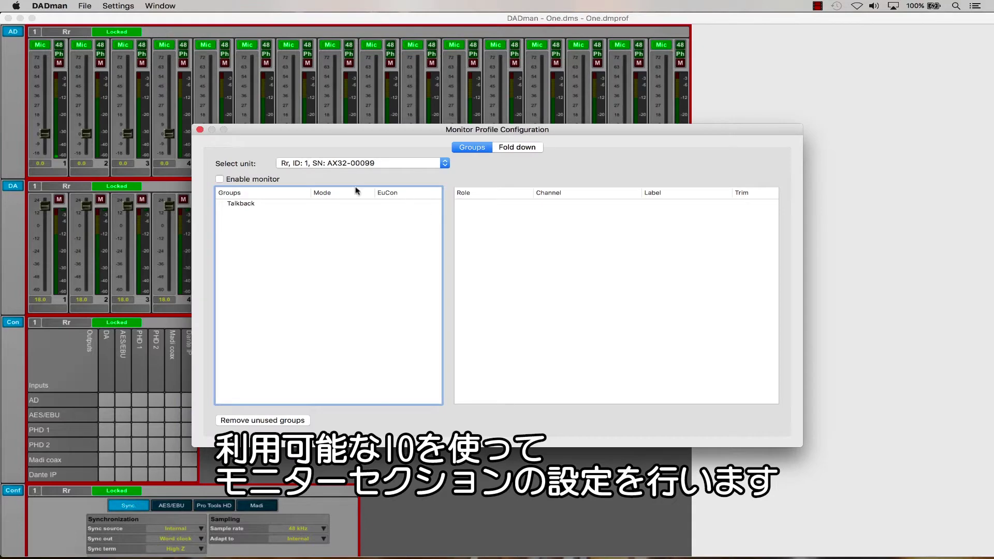
{"action": "left_click", "coordinate": [261, 181]}
{"action": "left_click", "coordinate": [366, 165]}
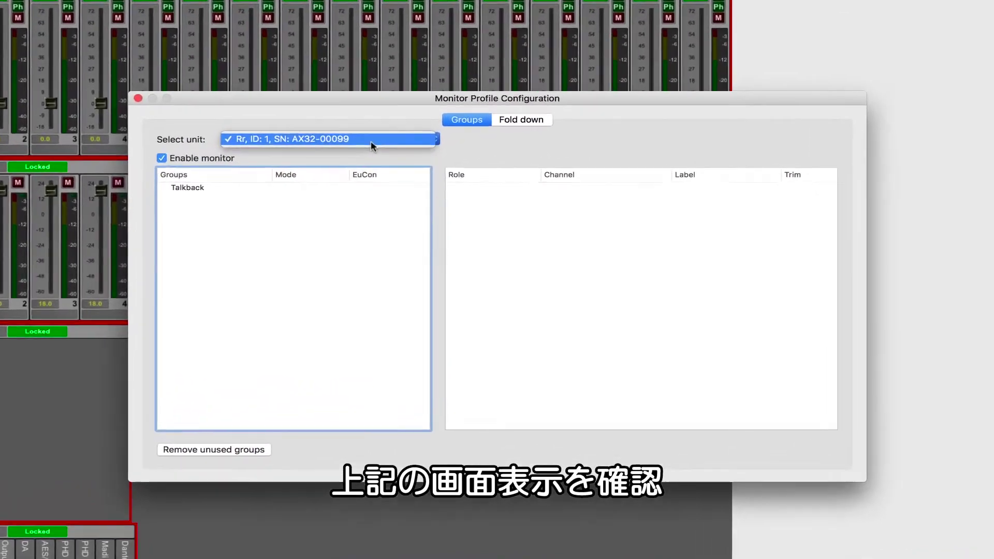
{"action": "left_click", "coordinate": [371, 140]}
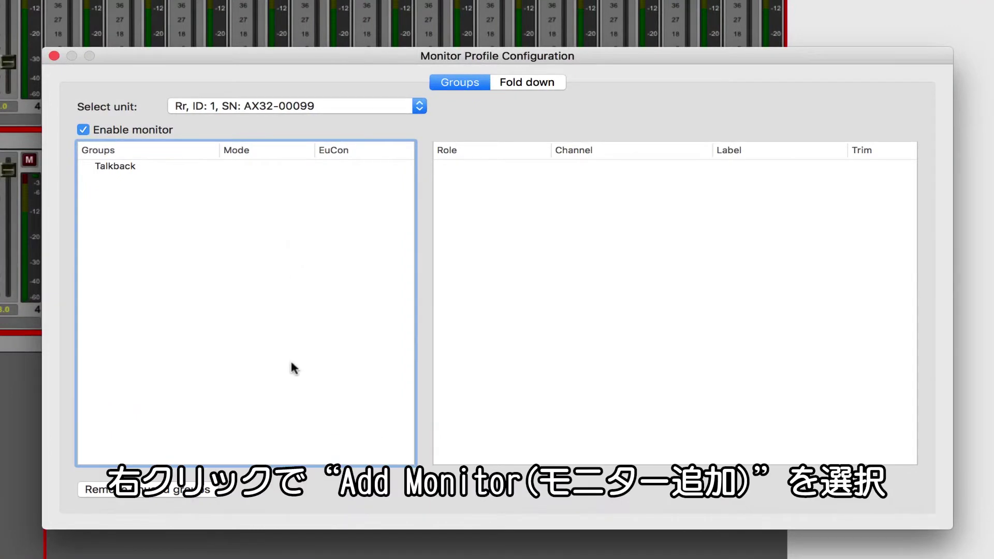
Add a new monitor to the Groups list and name it Control Room
{"action": "right_click", "coordinate": [245, 247]}
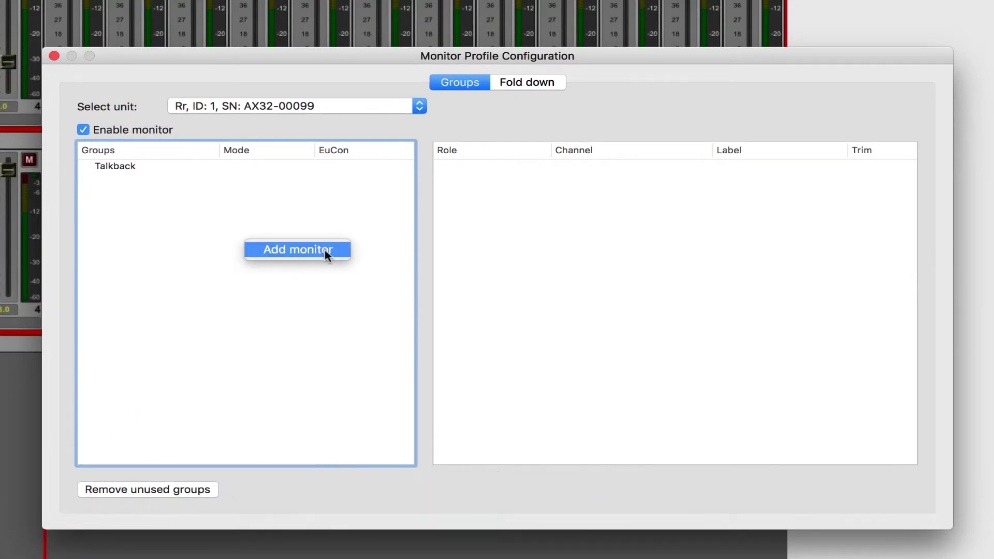
{"action": "left_click", "coordinate": [341, 256]}
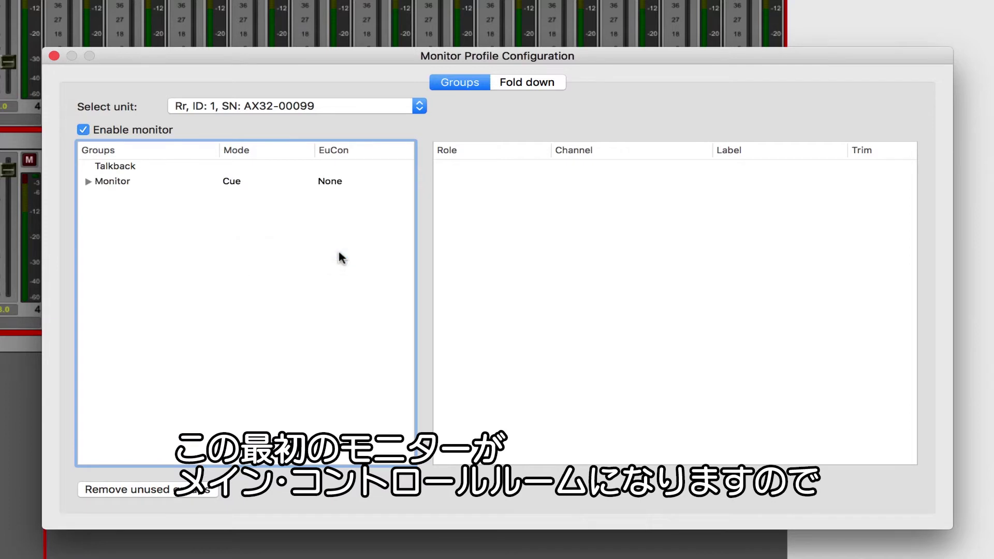
{"action": "left_click", "coordinate": [123, 183]}
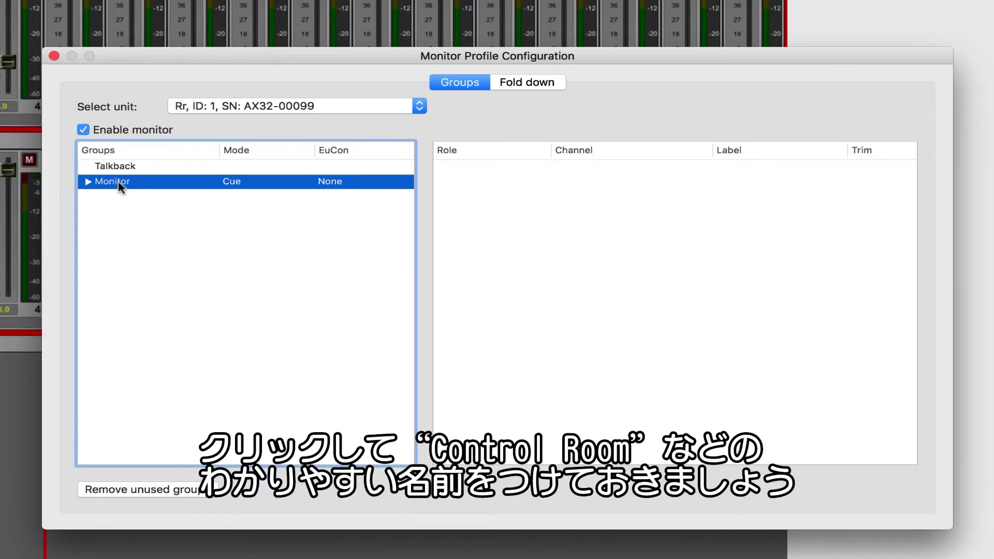
{"action": "key", "text": "Return"}
{"action": "type", "text": "Contr"}
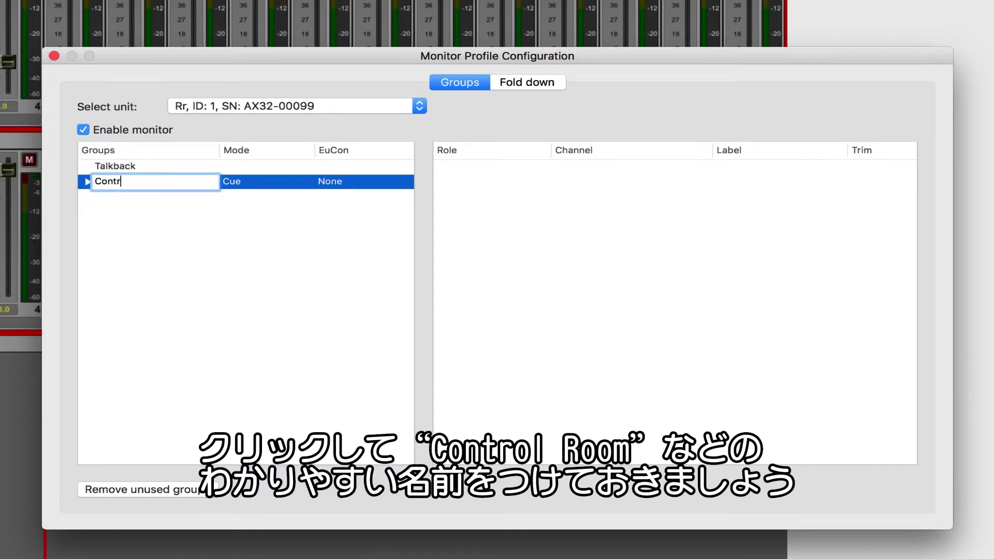
{"action": "type", "text": "ol Room"}
{"action": "key", "text": "Return"}
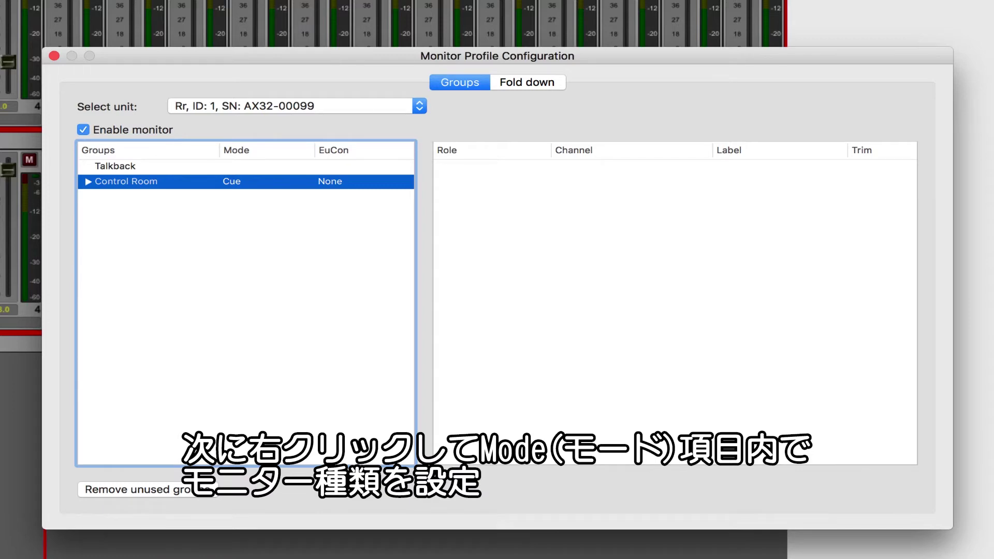
Set the Control Room monitor mode to Master and its EuCon mode to Control Room
{"action": "right_click", "coordinate": [131, 187]}
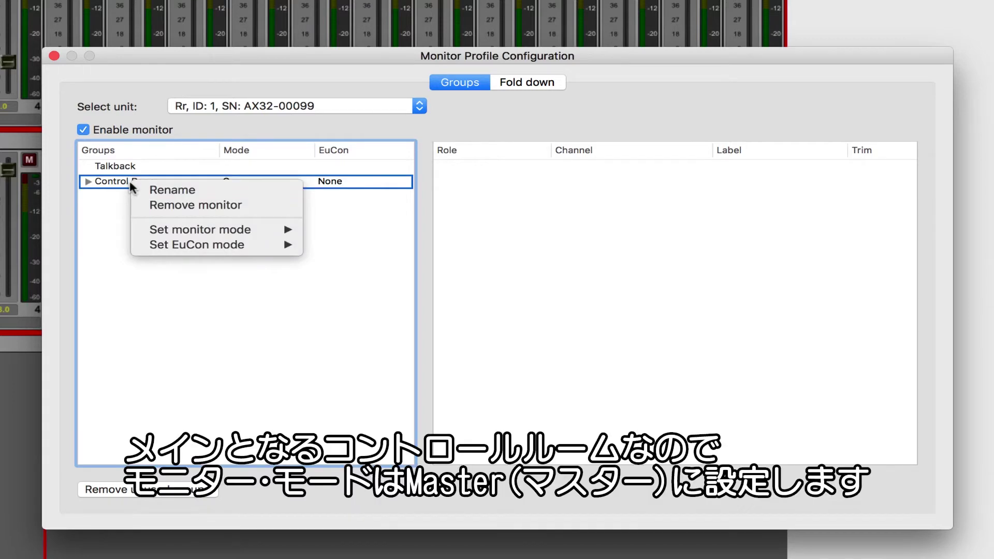
{"action": "mouse_move", "coordinate": [280, 229]}
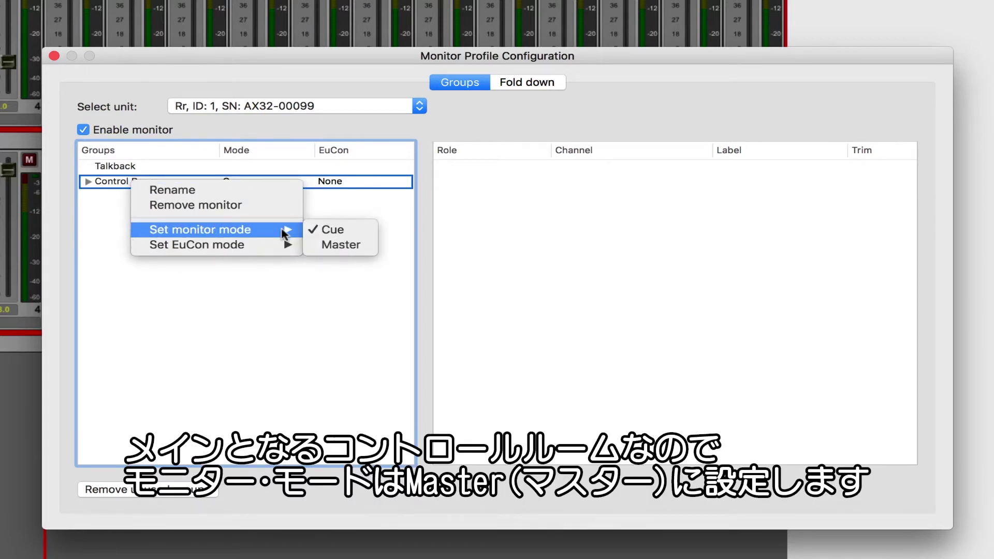
{"action": "left_click", "coordinate": [372, 250]}
{"action": "right_click", "coordinate": [153, 186]}
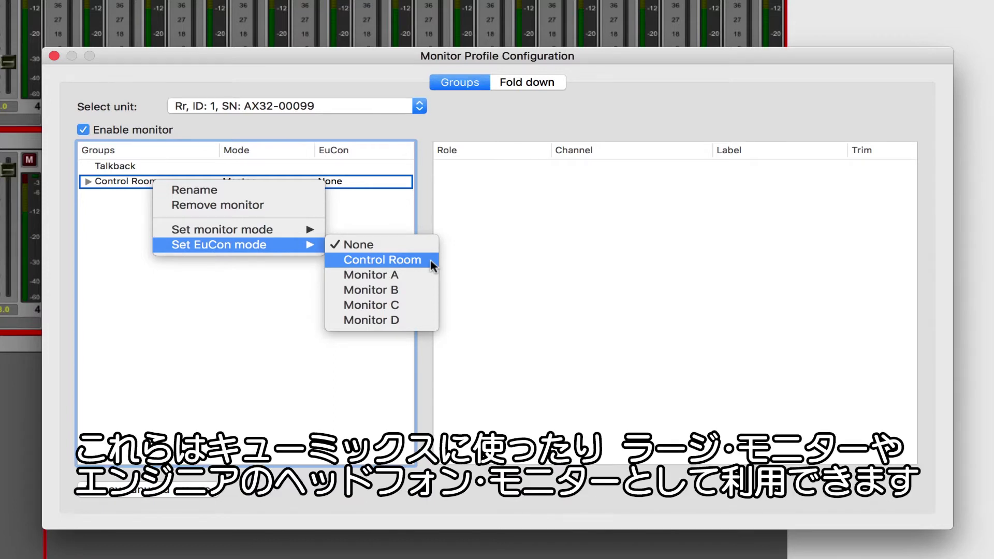
{"action": "left_click", "coordinate": [432, 260]}
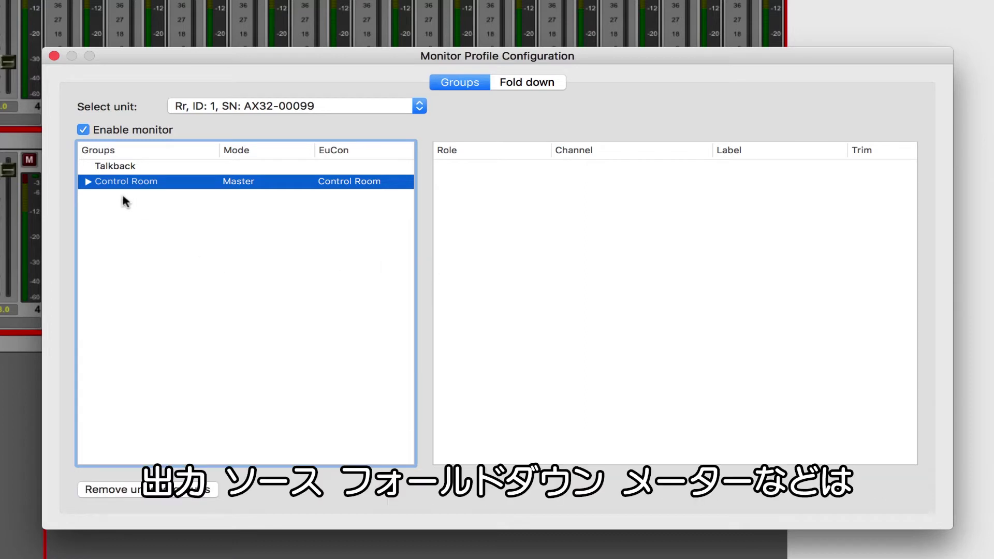
Add a new source under Control Room Sources and name it Pro Tools HDX
{"action": "left_click", "coordinate": [88, 182]}
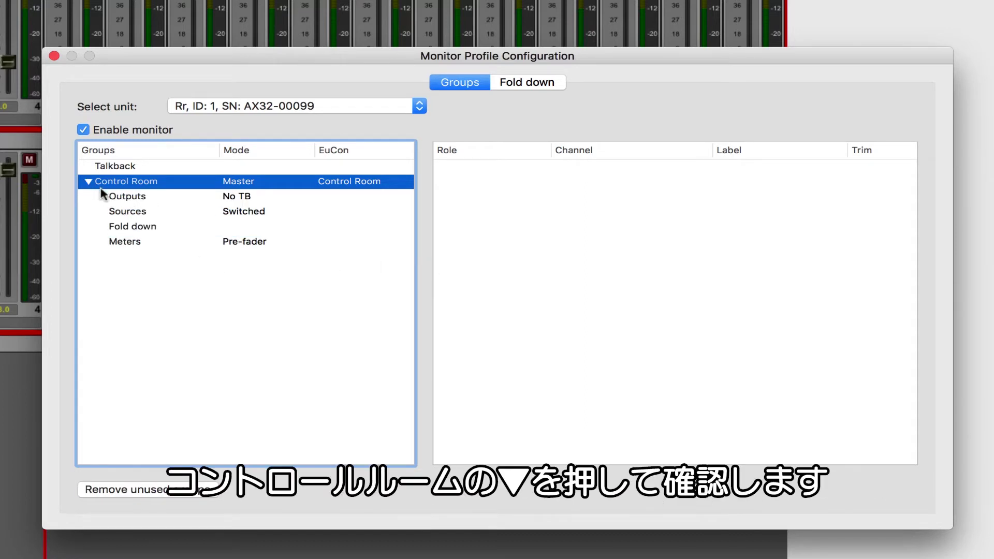
{"action": "left_click", "coordinate": [150, 213]}
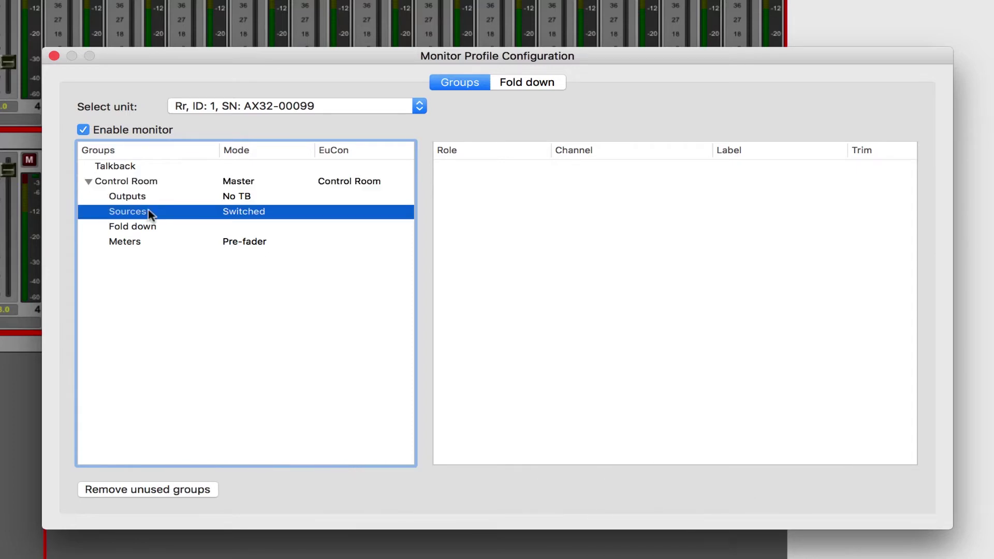
{"action": "right_click", "coordinate": [161, 212]}
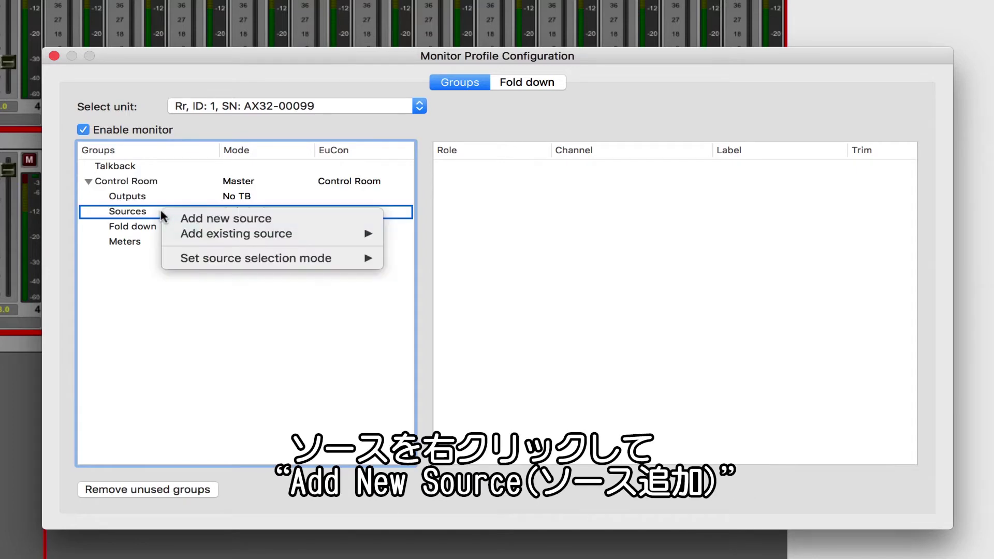
{"action": "left_click", "coordinate": [304, 223]}
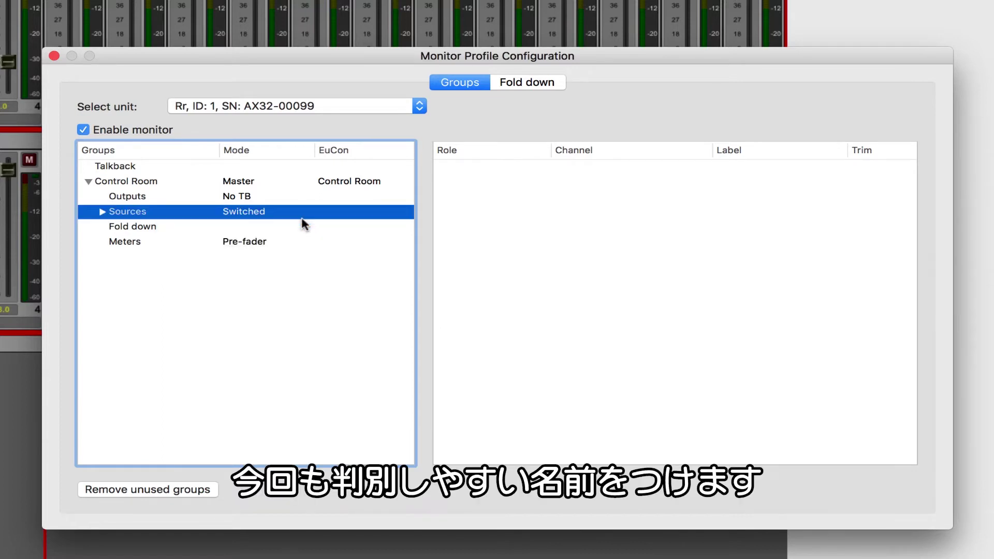
{"action": "left_click", "coordinate": [102, 212]}
{"action": "key", "text": "Return"}
{"action": "type", "text": "Pro"}
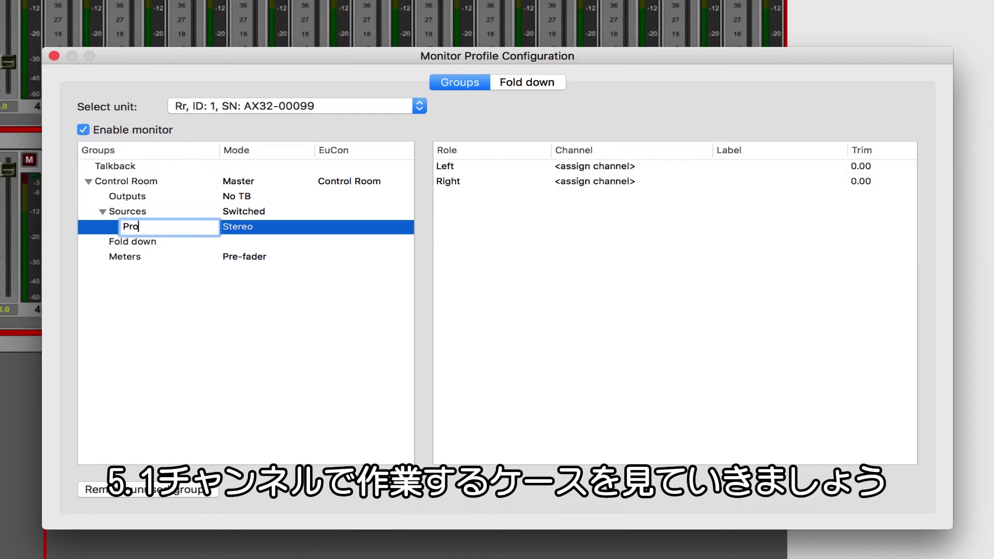
{"action": "type", "text": " Tools HDX"}
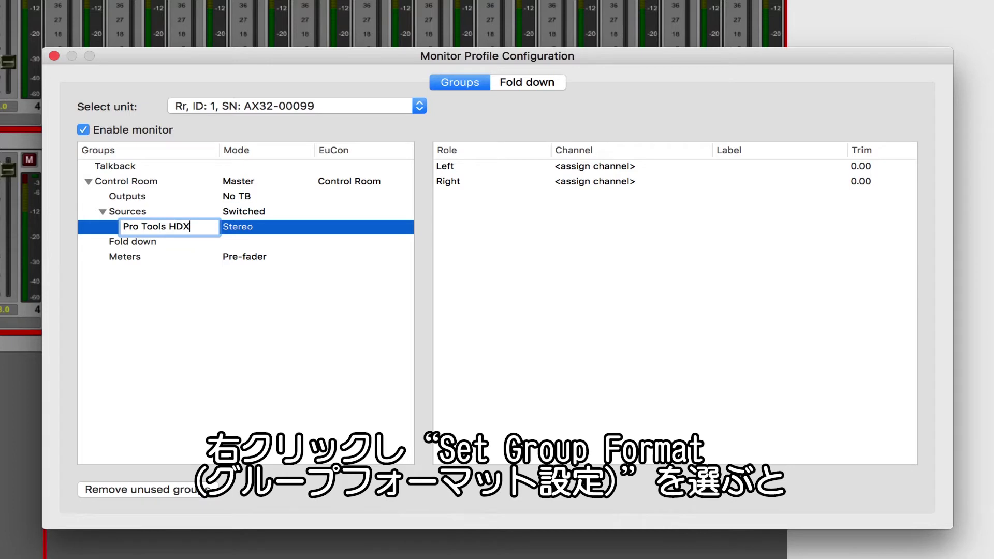
{"action": "key", "text": "Return"}
Set the Pro Tools HDX source group format to 5.1
{"action": "right_click", "coordinate": [249, 228]}
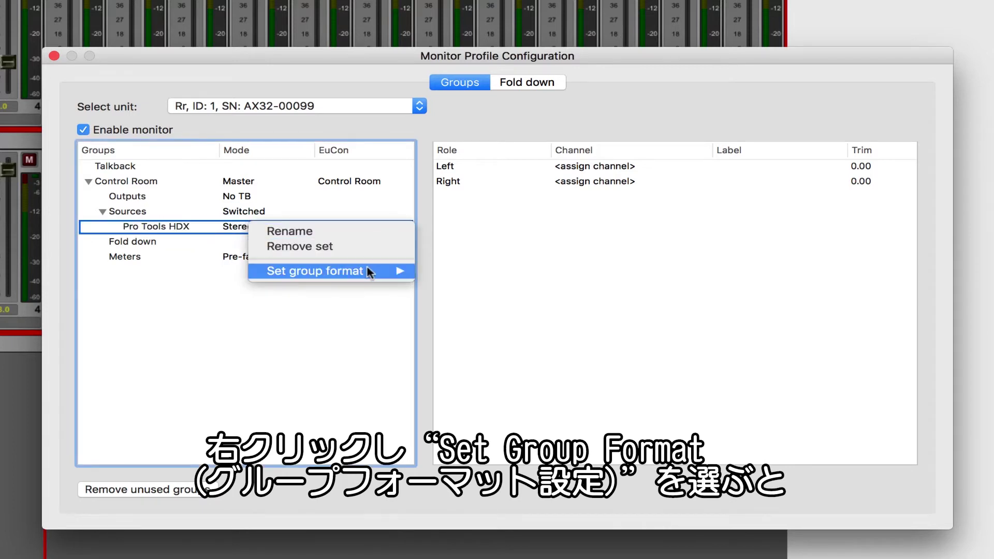
{"action": "mouse_move", "coordinate": [370, 272]}
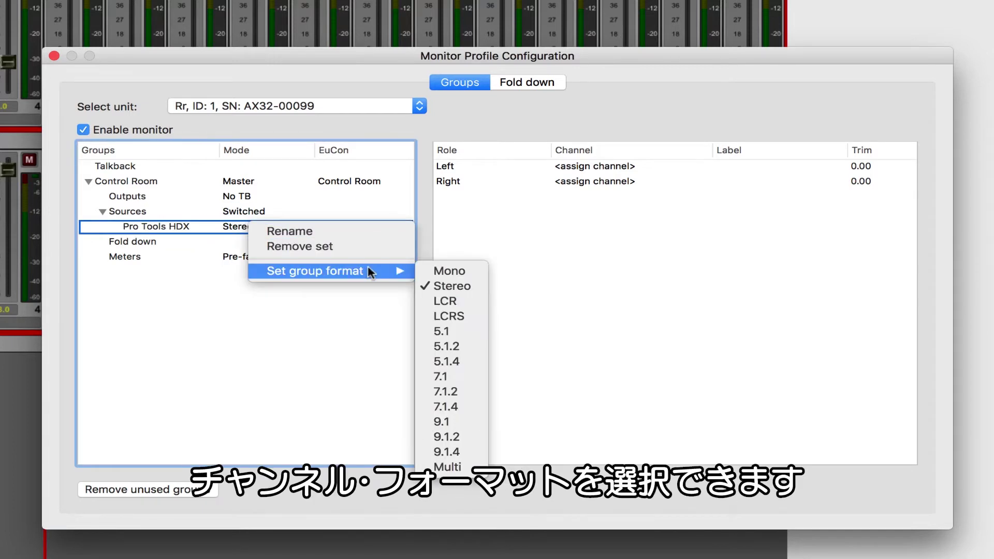
{"action": "left_click", "coordinate": [474, 330]}
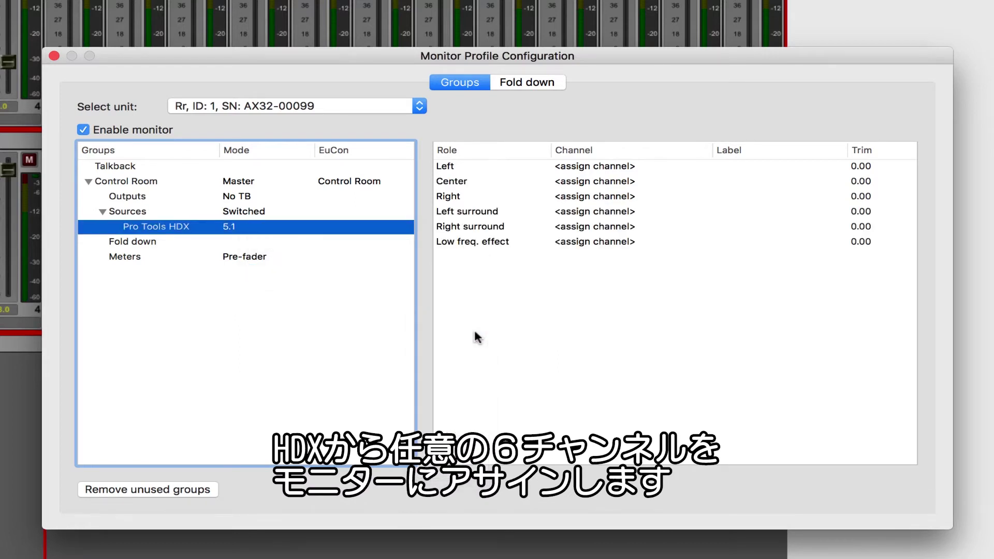
{"action": "left_click", "coordinate": [621, 167]}
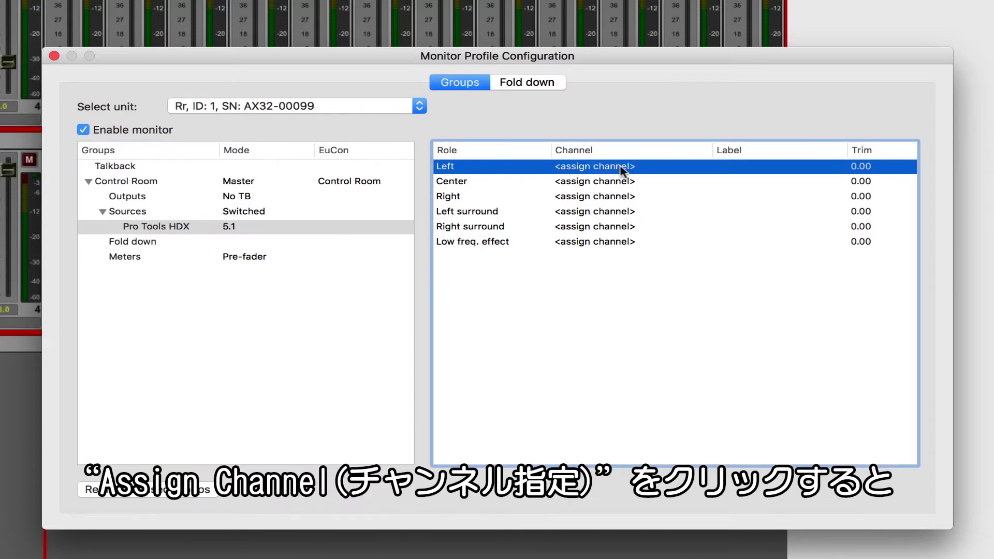
Route PHD 1 channels 1, 2 and 3 to the Left, Right and Center roles
{"action": "left_click", "coordinate": [621, 169]}
{"action": "mouse_move", "coordinate": [714, 207]}
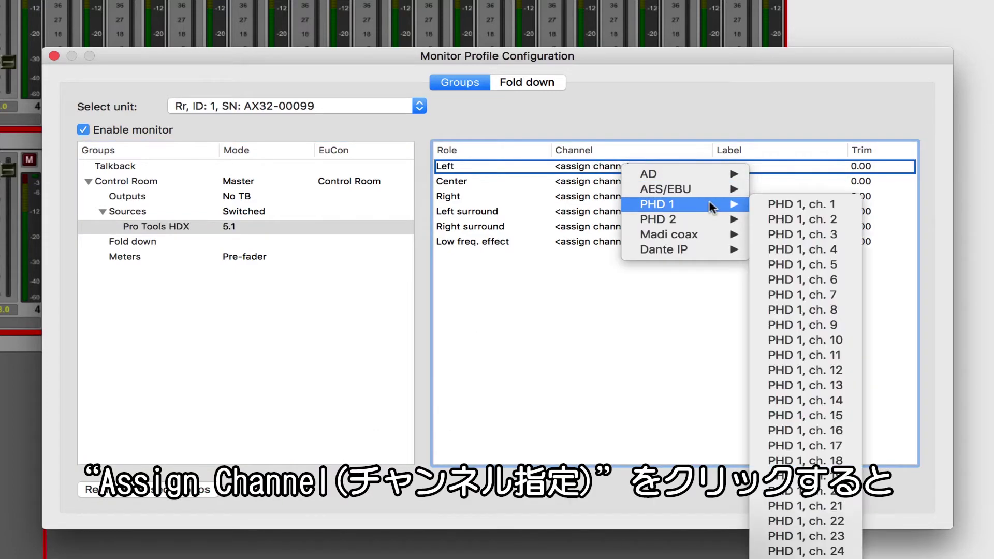
{"action": "left_click", "coordinate": [852, 205]}
{"action": "left_click", "coordinate": [594, 196]}
{"action": "mouse_move", "coordinate": [647, 228]}
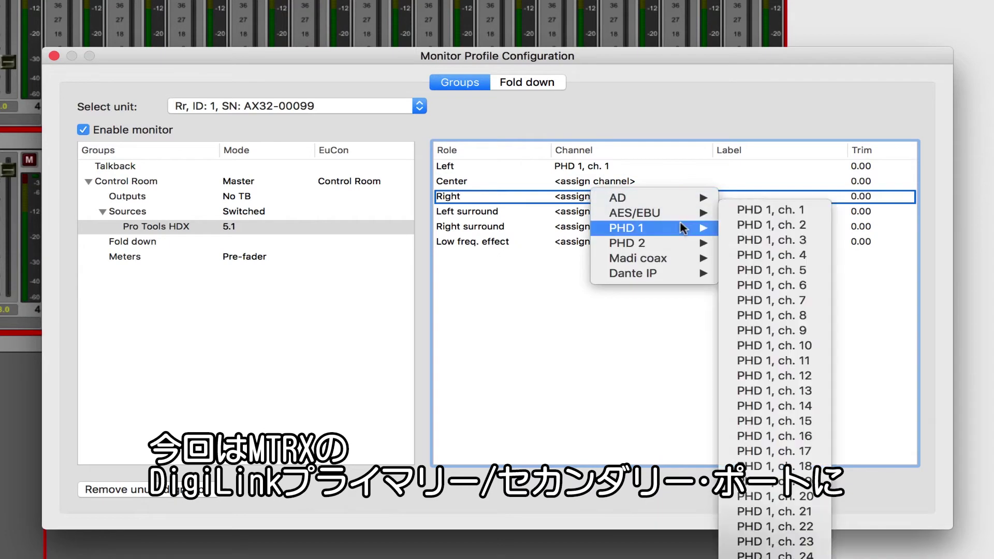
{"action": "left_click", "coordinate": [757, 226]}
{"action": "left_click", "coordinate": [619, 181]}
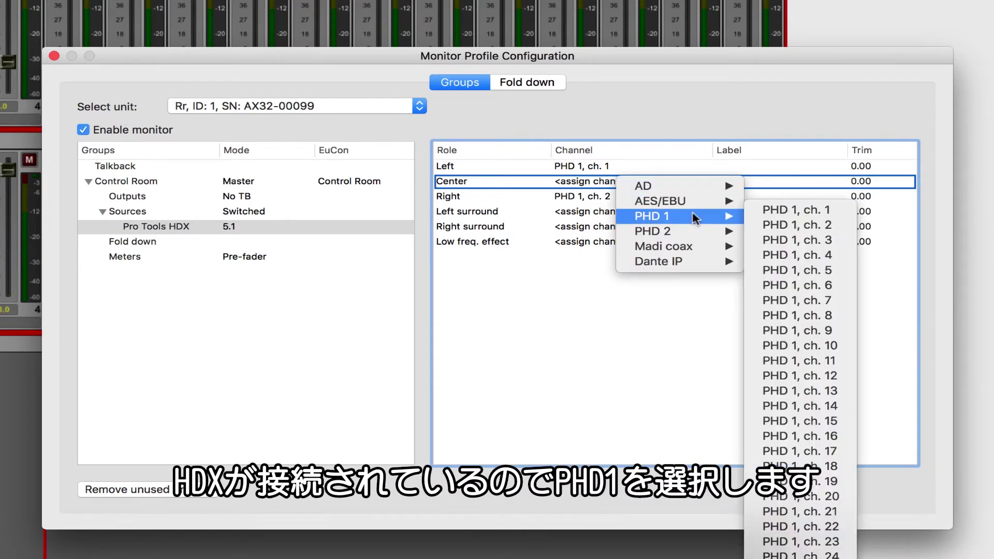
{"action": "left_click", "coordinate": [793, 239]}
Route PHD 1 channels 4, 5 and 6 to LFE, Left surround and Right surround
{"action": "left_click", "coordinate": [591, 242]}
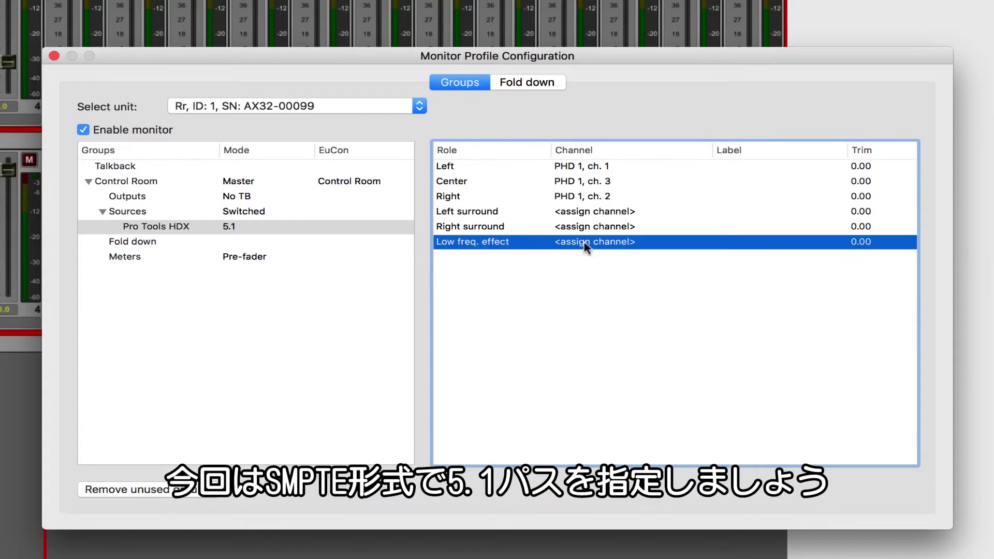
{"action": "mouse_move", "coordinate": [655, 282]}
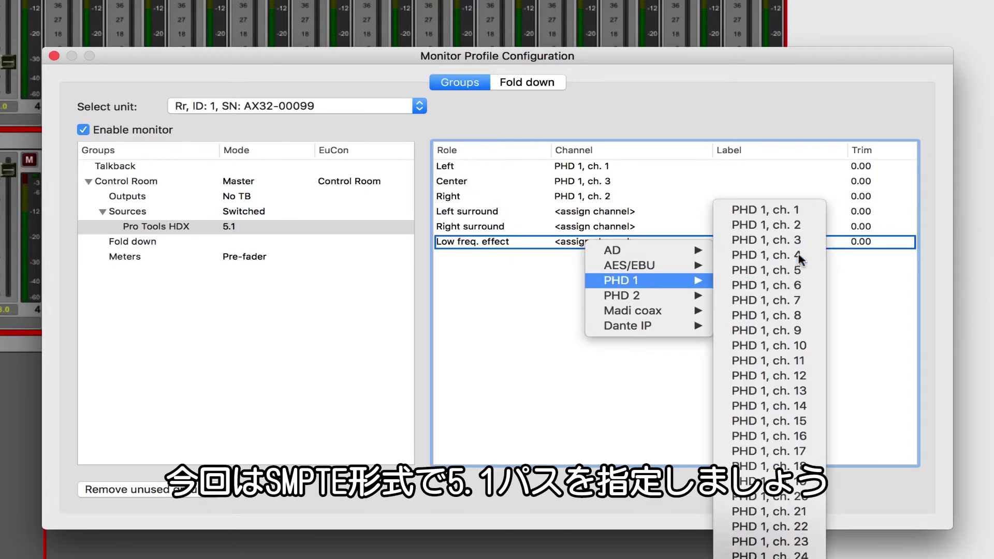
{"action": "left_click", "coordinate": [767, 254]}
{"action": "left_click", "coordinate": [624, 212]}
{"action": "mouse_move", "coordinate": [699, 250]}
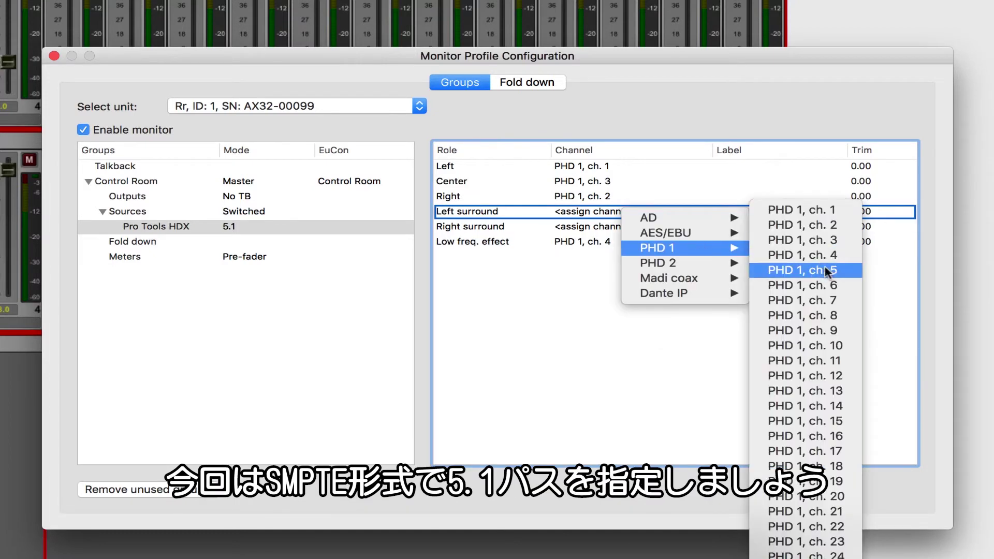
{"action": "left_click", "coordinate": [801, 270]}
{"action": "left_click", "coordinate": [630, 227]}
{"action": "mouse_move", "coordinate": [684, 265]}
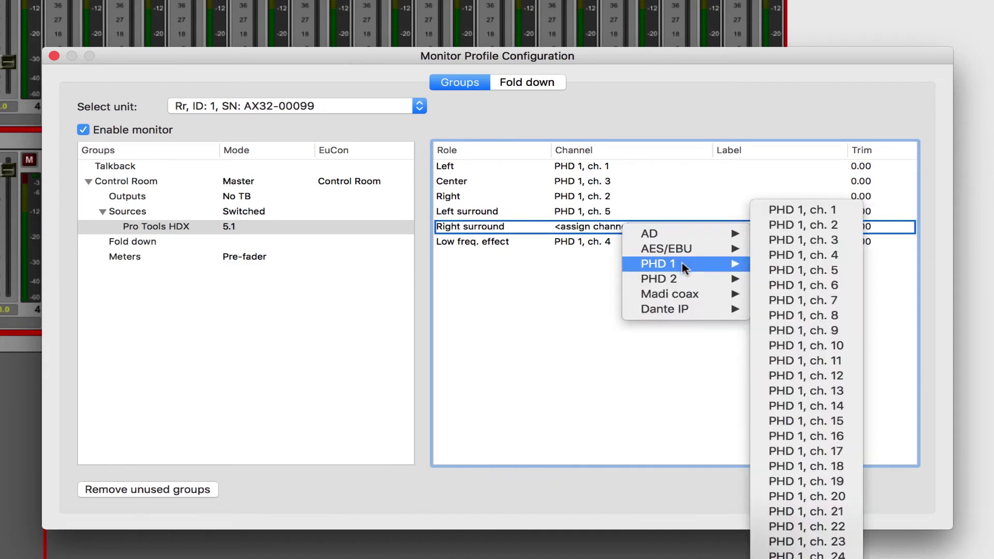
{"action": "left_click", "coordinate": [806, 285]}
Label the Pro Tools HDX channels L, C, R, Ls, Rs and LFE
{"action": "left_click", "coordinate": [736, 167]}
{"action": "left_click", "coordinate": [735, 167]}
{"action": "type", "text": "L"}
{"action": "double_click", "coordinate": [733, 184]}
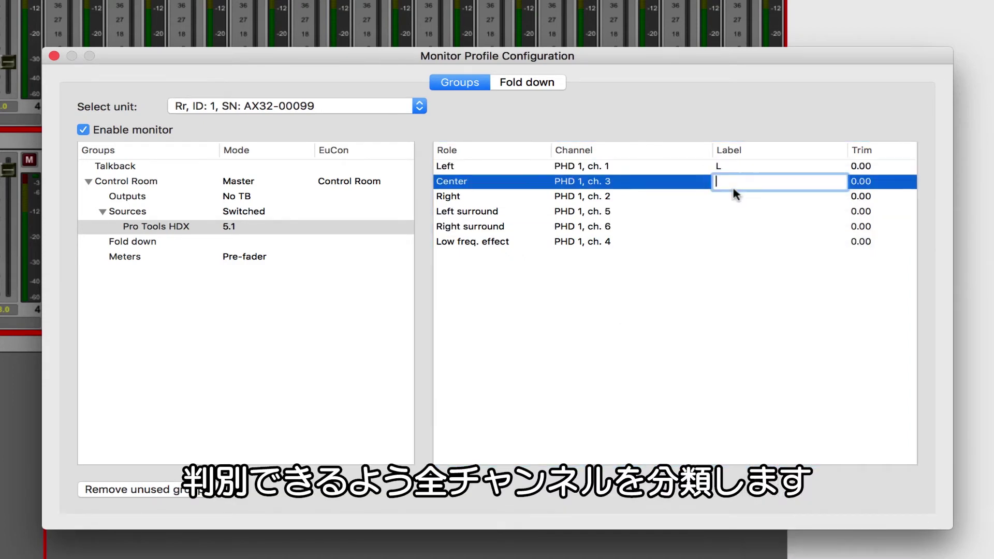
{"action": "type", "text": "C"}
{"action": "double_click", "coordinate": [730, 196]}
{"action": "type", "text": "R"}
{"action": "double_click", "coordinate": [731, 213]}
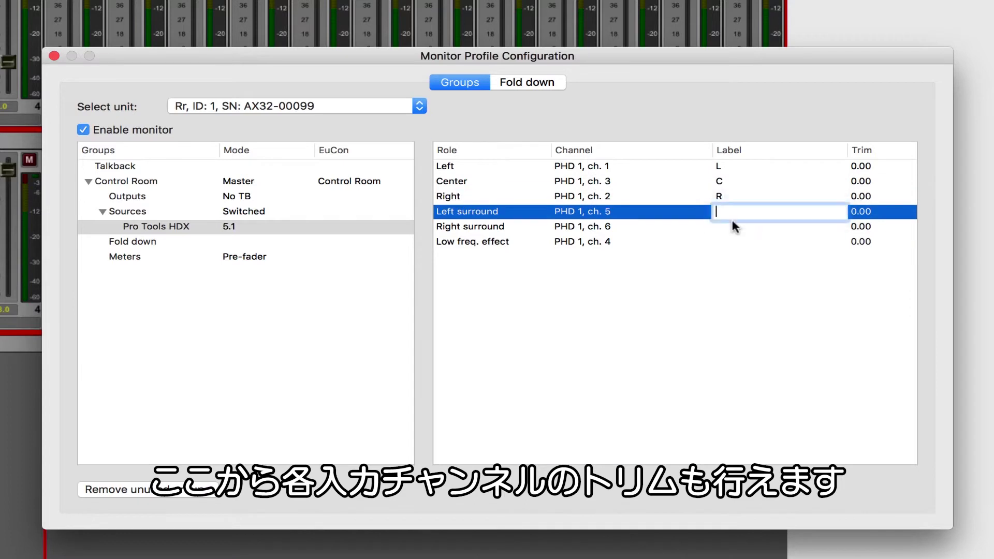
{"action": "type", "text": "Ls"}
{"action": "double_click", "coordinate": [734, 228]}
{"action": "type", "text": "Rs"}
{"action": "double_click", "coordinate": [739, 244]}
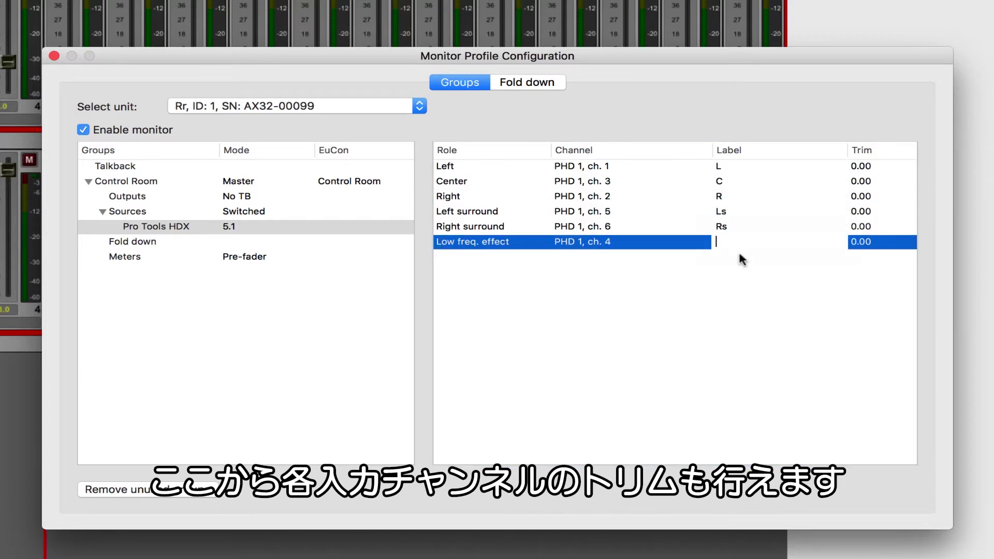
{"action": "type", "text": "LFE"}
{"action": "key", "text": "Return"}
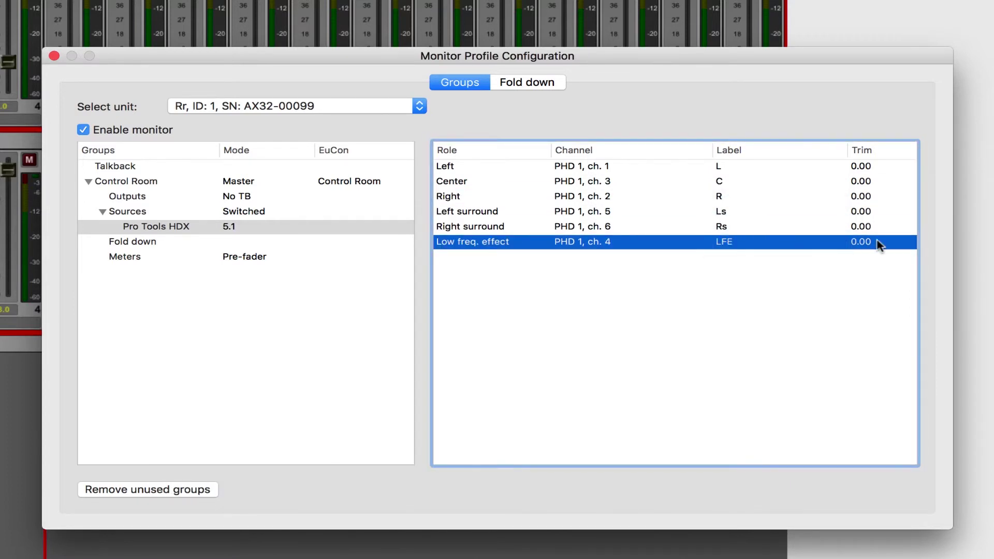
{"action": "right_click", "coordinate": [154, 212]}
Change the Control Room Sources selection mode from switched to Summed
{"action": "mouse_move", "coordinate": [342, 258]}
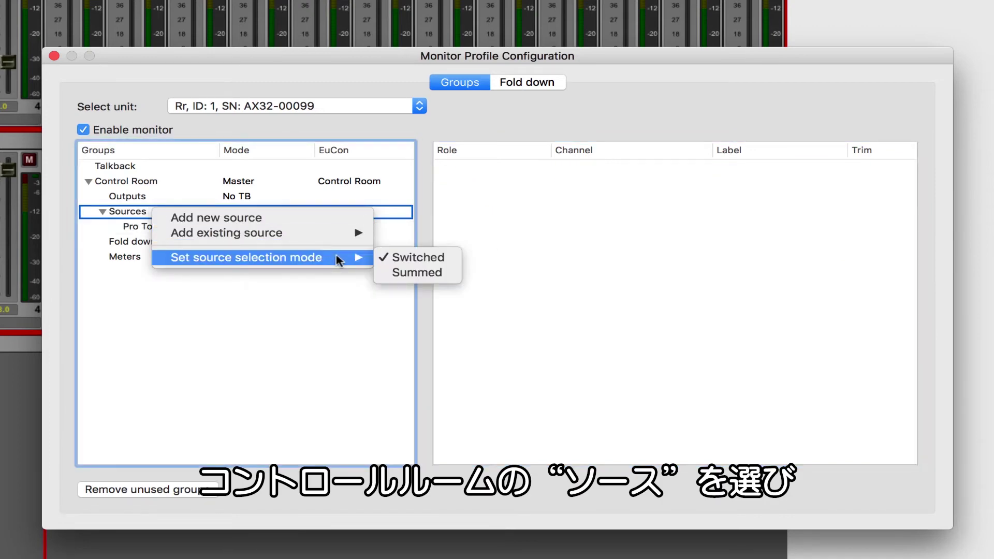
{"action": "left_click", "coordinate": [454, 274]}
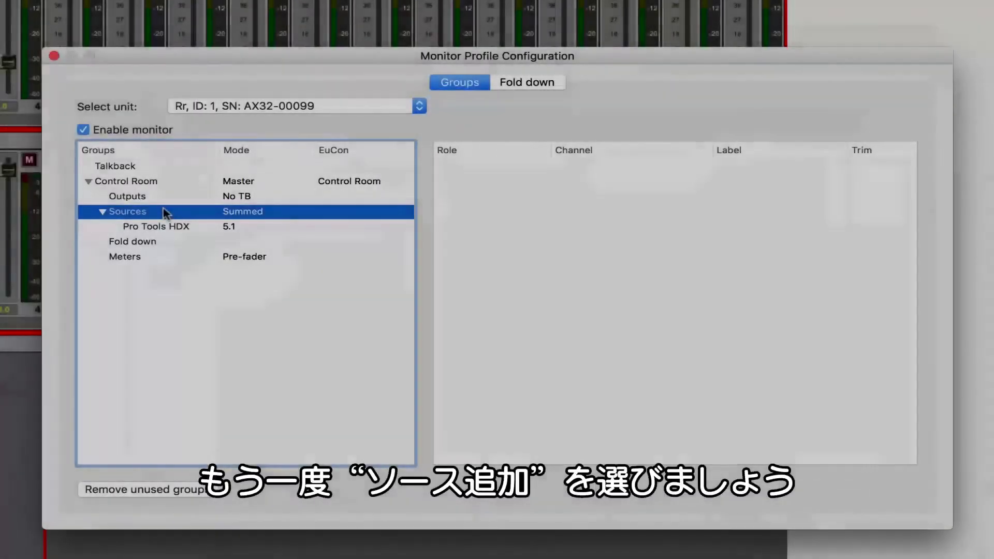
Add another Control Room source and name it Mac
{"action": "right_click", "coordinate": [165, 210]}
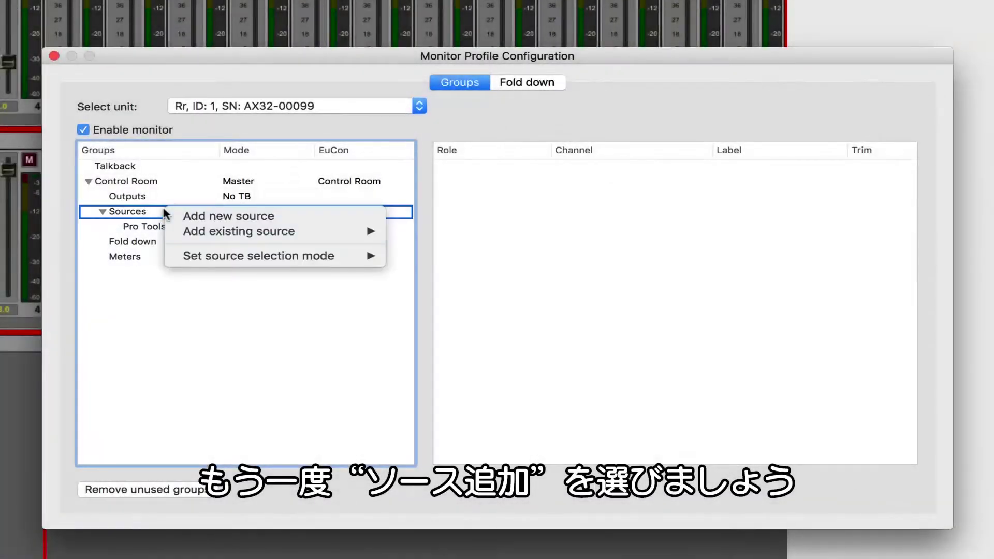
{"action": "left_click", "coordinate": [317, 216]}
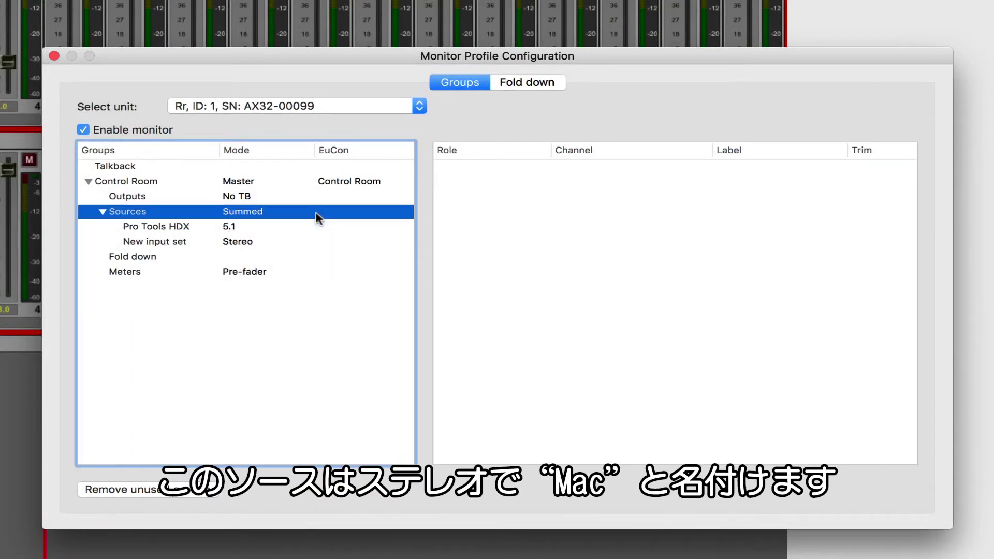
{"action": "left_click", "coordinate": [176, 241]}
{"action": "left_click", "coordinate": [196, 244]}
{"action": "type", "text": "Mac"}
{"action": "key", "text": "Return"}
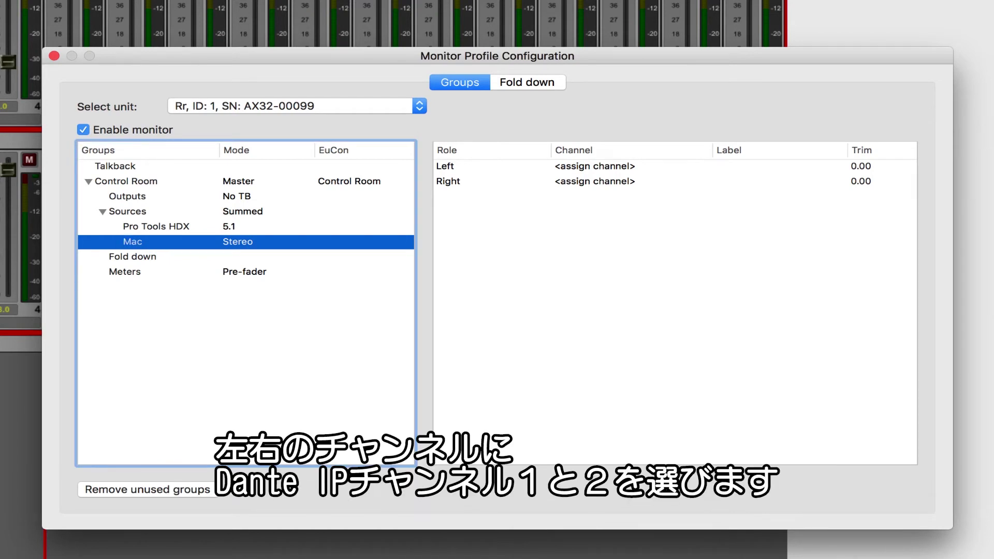
Assign Dante IP channel 1 to the Mac Left role and channel 2 to Right
{"action": "left_click", "coordinate": [613, 166]}
{"action": "mouse_move", "coordinate": [682, 246]}
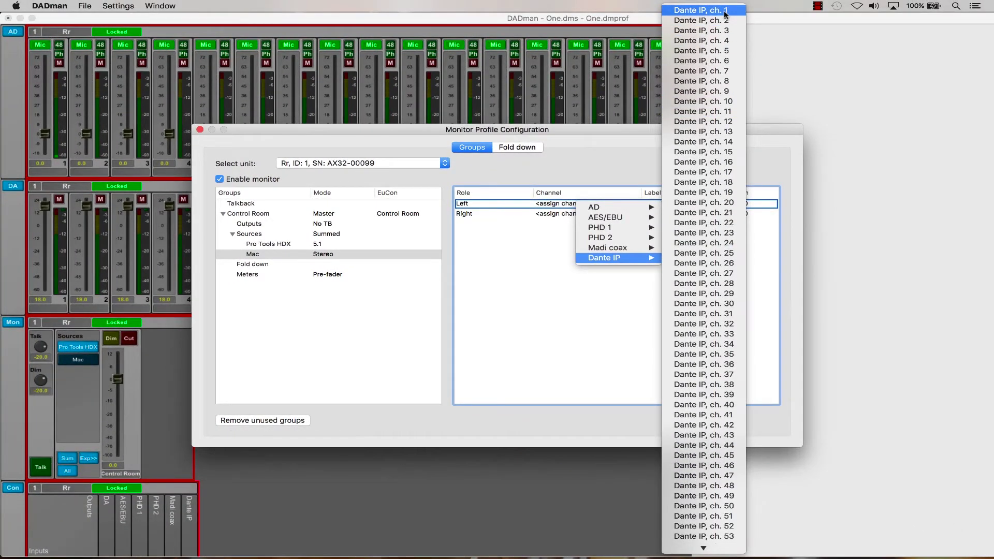
{"action": "left_click", "coordinate": [726, 11]}
{"action": "left_click", "coordinate": [581, 214]}
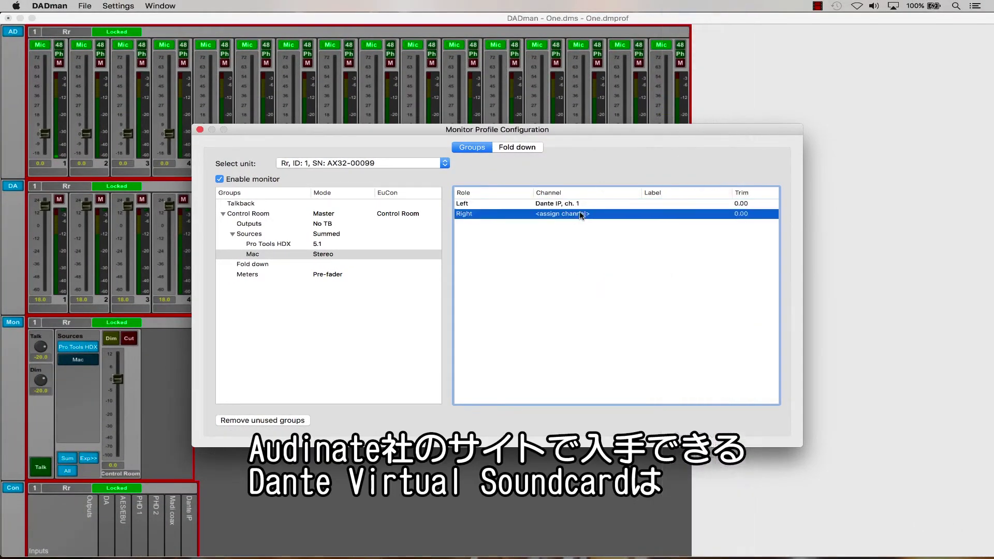
{"action": "mouse_move", "coordinate": [655, 267]}
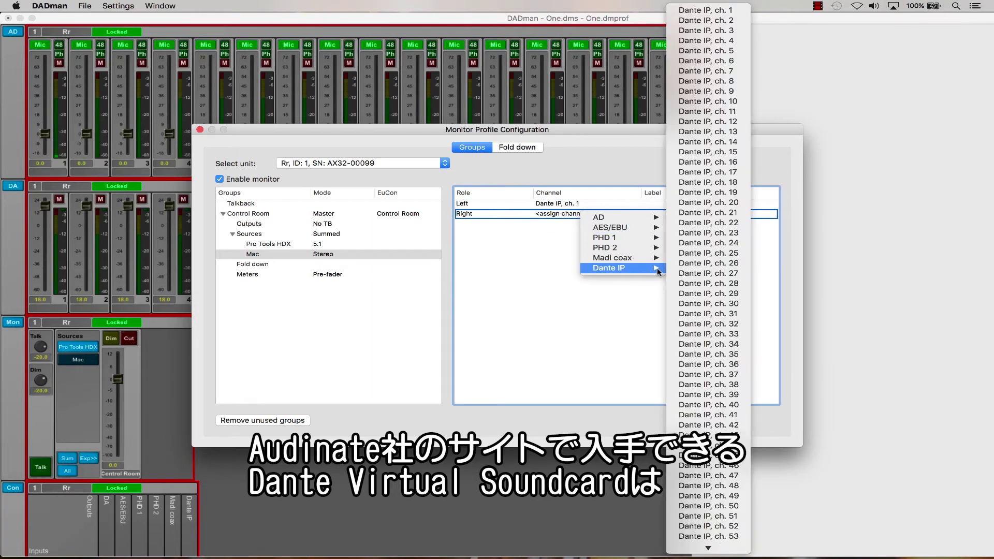
{"action": "left_click", "coordinate": [739, 20]}
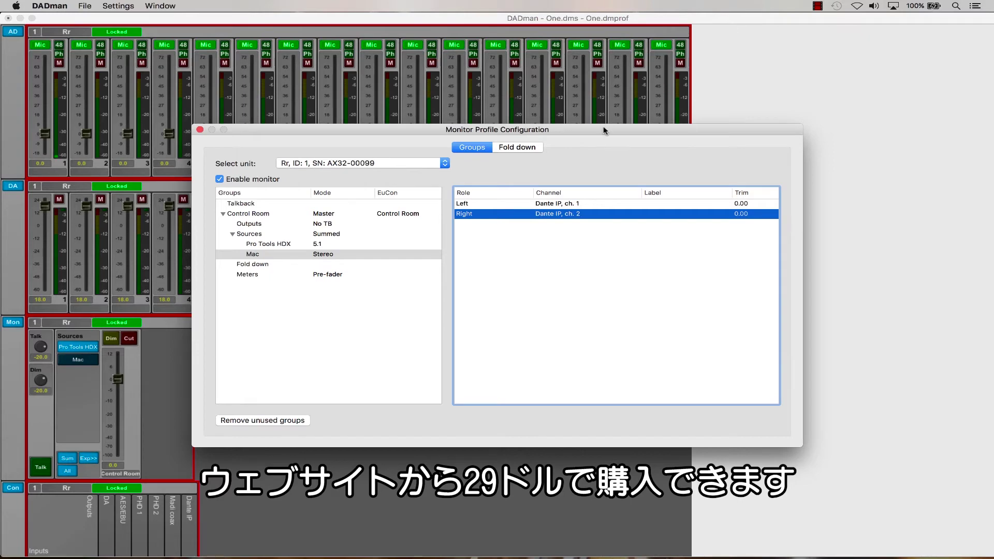
{"action": "left_click_drag", "start_coordinate": [604, 130], "coordinate": [600, 129]}
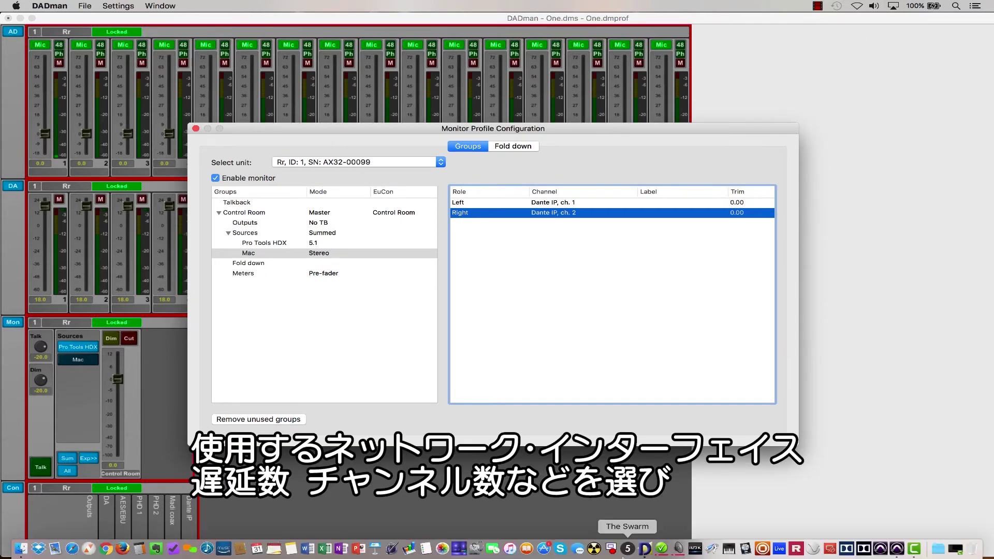
{"action": "left_click", "coordinate": [624, 556]}
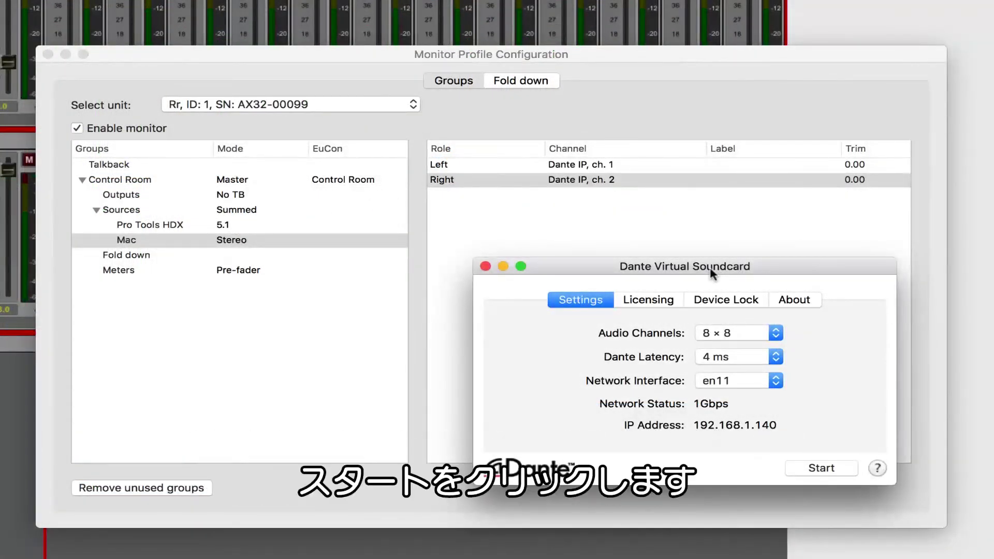
Start Dante Virtual Soundcard and select it as the Mac's sound output device
{"action": "left_click", "coordinate": [822, 468]}
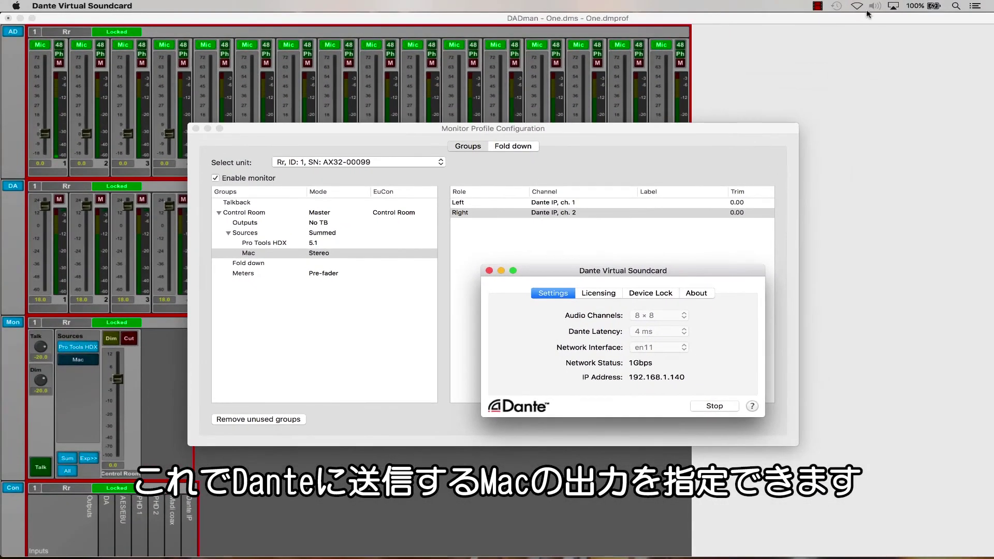
{"action": "left_click", "coordinate": [875, 7]}
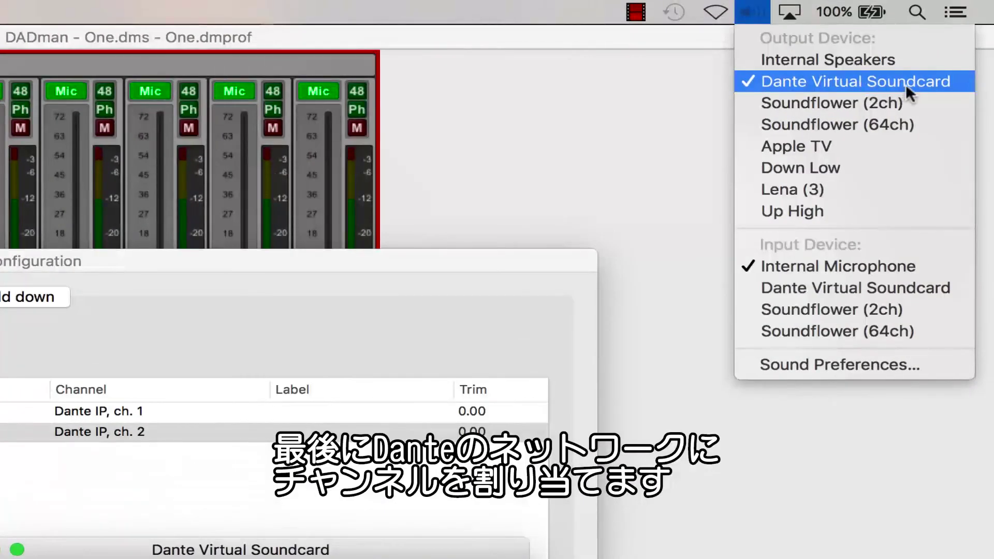
{"action": "left_click", "coordinate": [906, 84]}
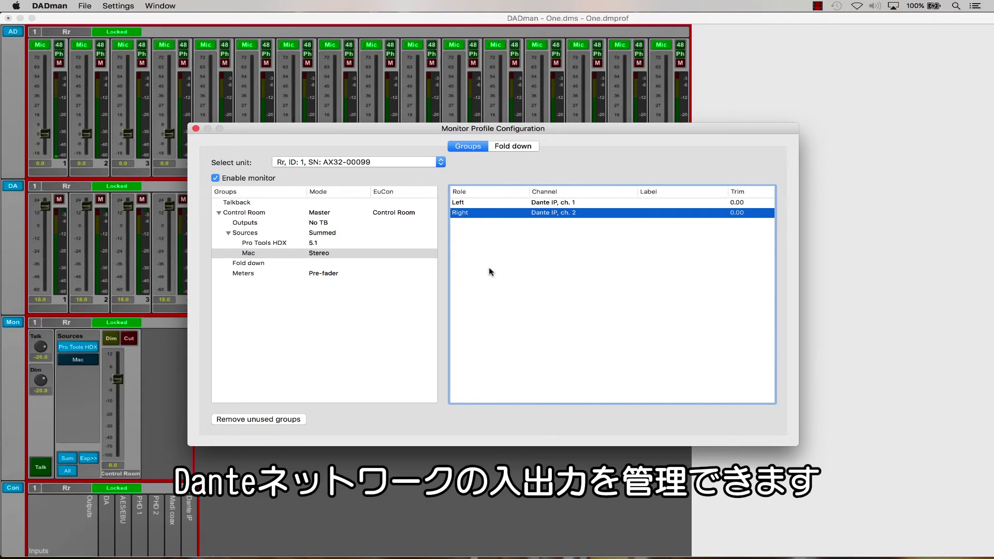
{"action": "mouse_move", "coordinate": [585, 557]}
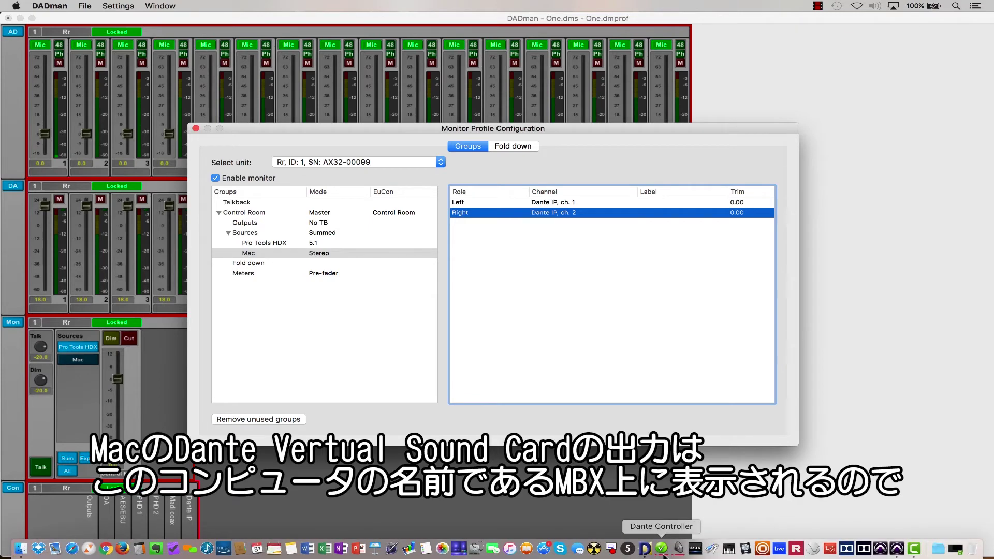
In Dante Controller, subscribe AX32 channels 17 and 18 to MBX channels 01 and 02
{"action": "left_click", "coordinate": [662, 553]}
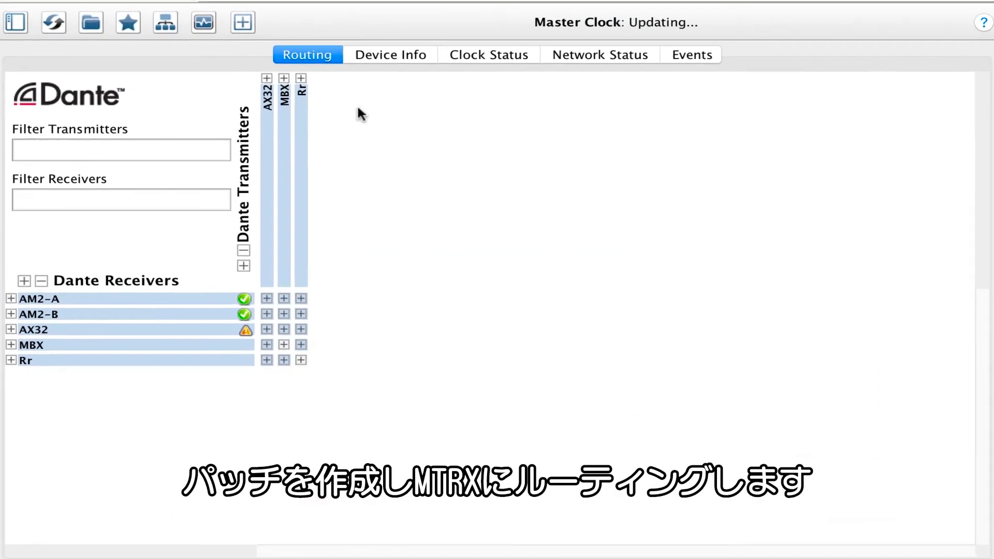
{"action": "left_click", "coordinate": [282, 76]}
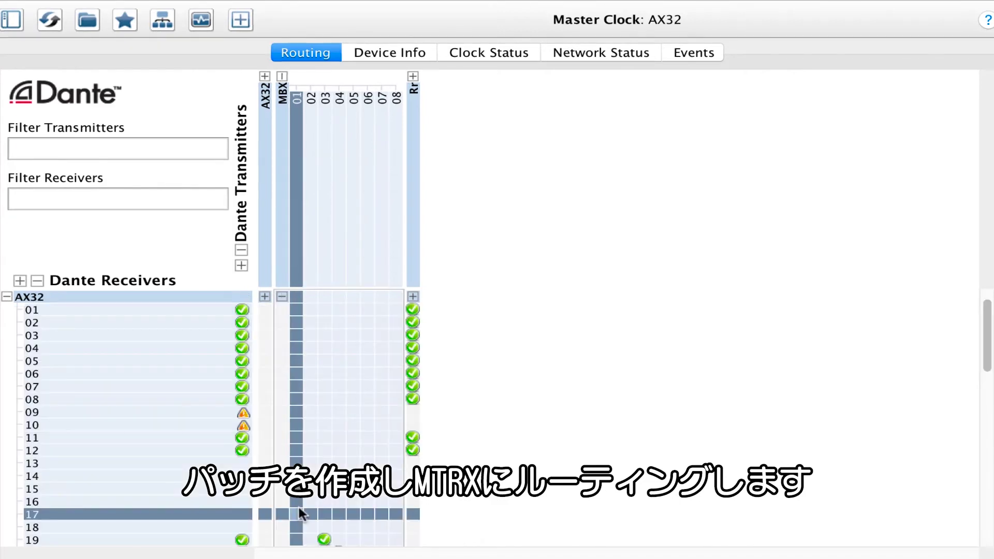
{"action": "left_click", "coordinate": [297, 515]}
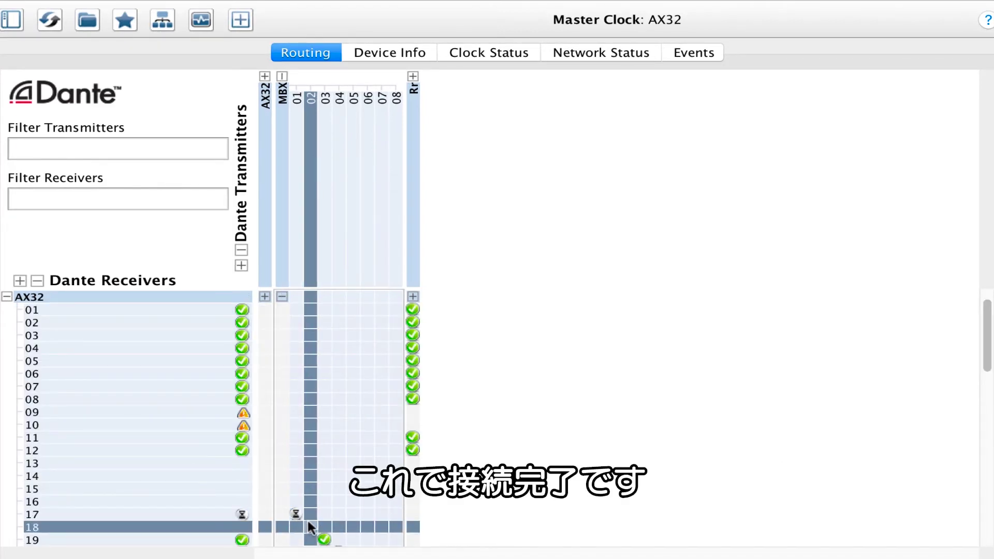
{"action": "left_click", "coordinate": [310, 527]}
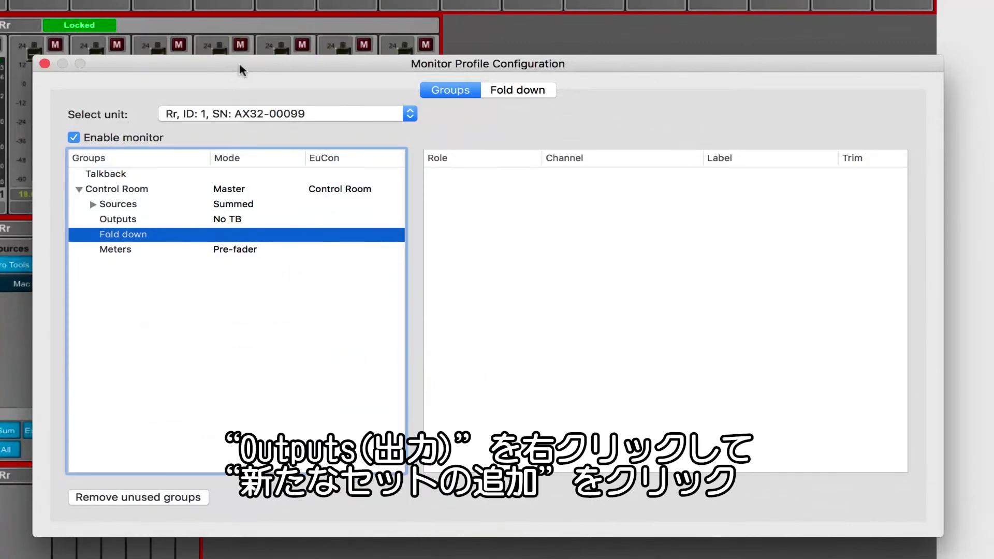
Add a new output set under Outputs and set the PMC output format to 5.1
{"action": "left_click", "coordinate": [155, 221]}
{"action": "right_click", "coordinate": [167, 224]}
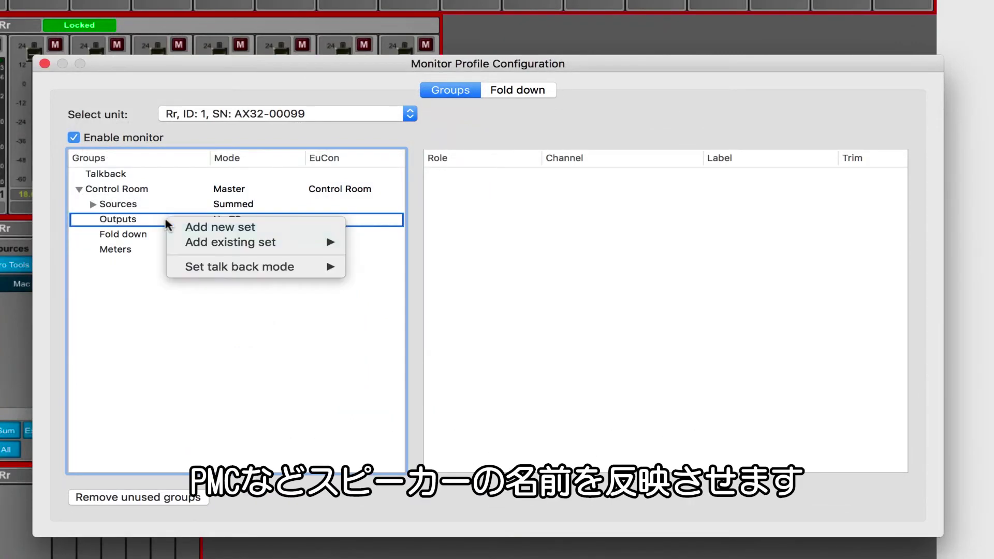
{"action": "left_click", "coordinate": [273, 230]}
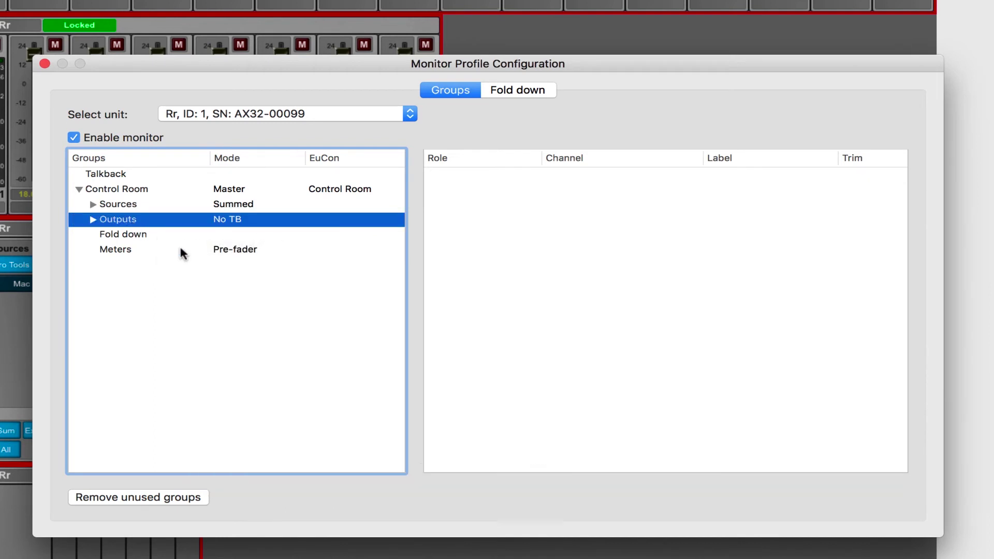
{"action": "left_click", "coordinate": [93, 219]}
{"action": "type", "text": "Hu"}
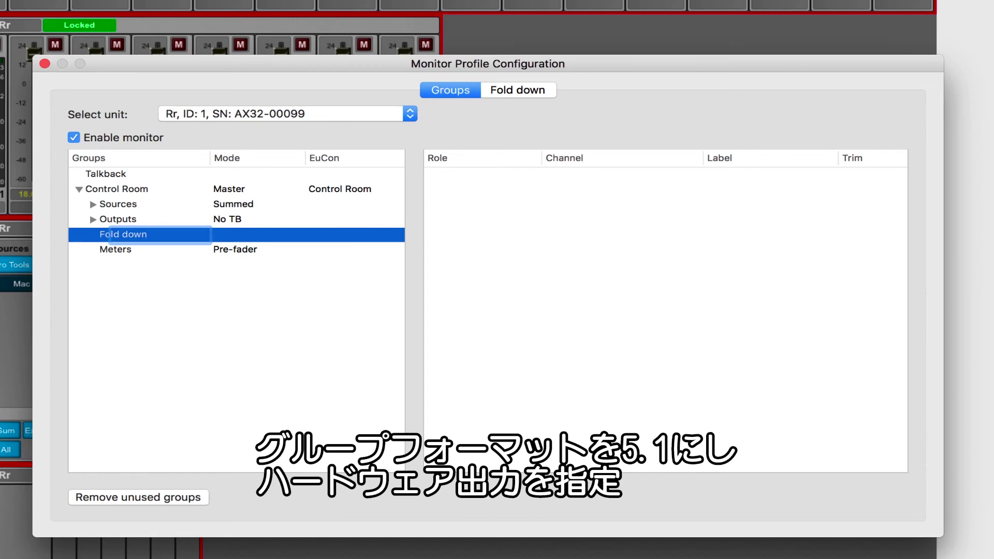
{"action": "right_click", "coordinate": [236, 233]}
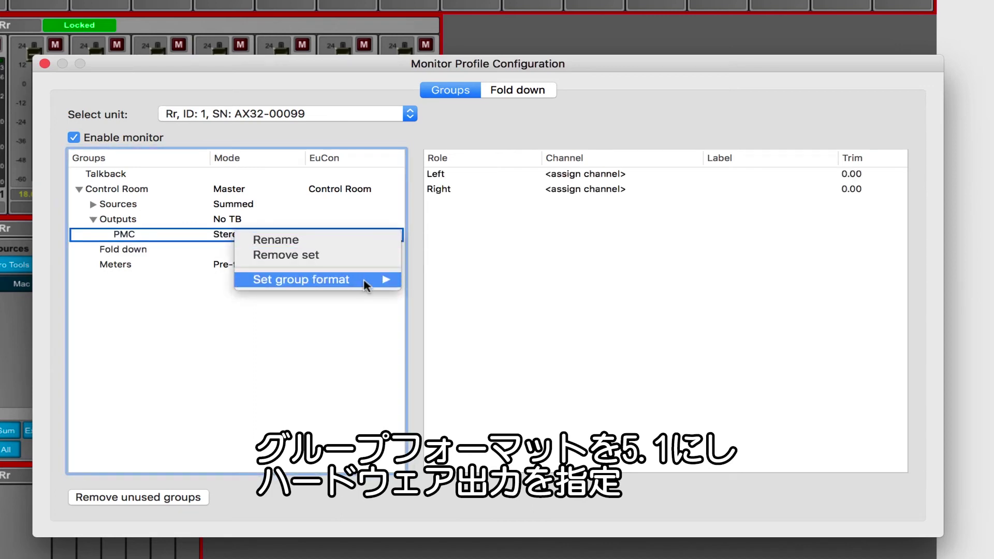
{"action": "mouse_move", "coordinate": [378, 279]}
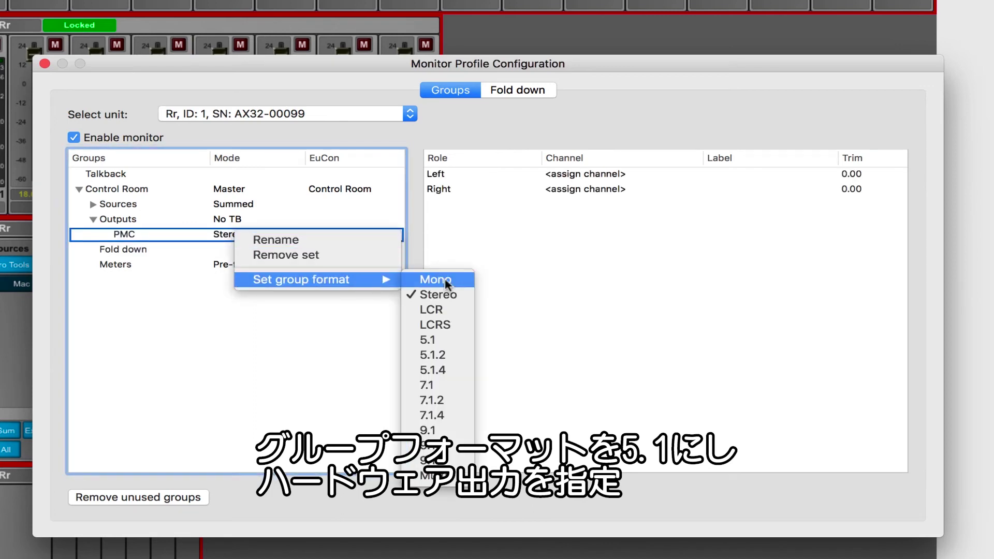
{"action": "left_click", "coordinate": [460, 341]}
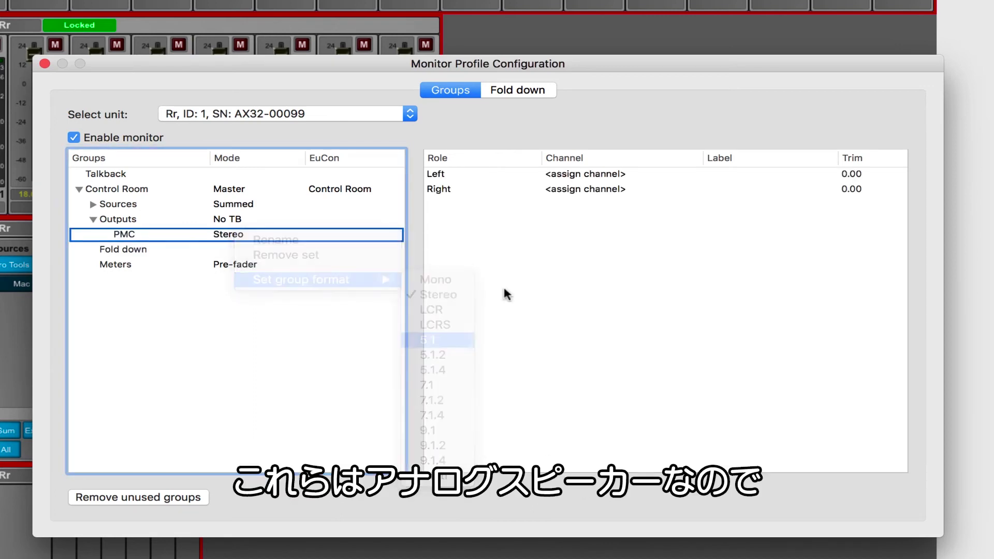
Route the PMC Left, Right and Center roles to DA channels 1, 2 and 3
{"action": "left_click", "coordinate": [595, 179]}
{"action": "left_click", "coordinate": [584, 177]}
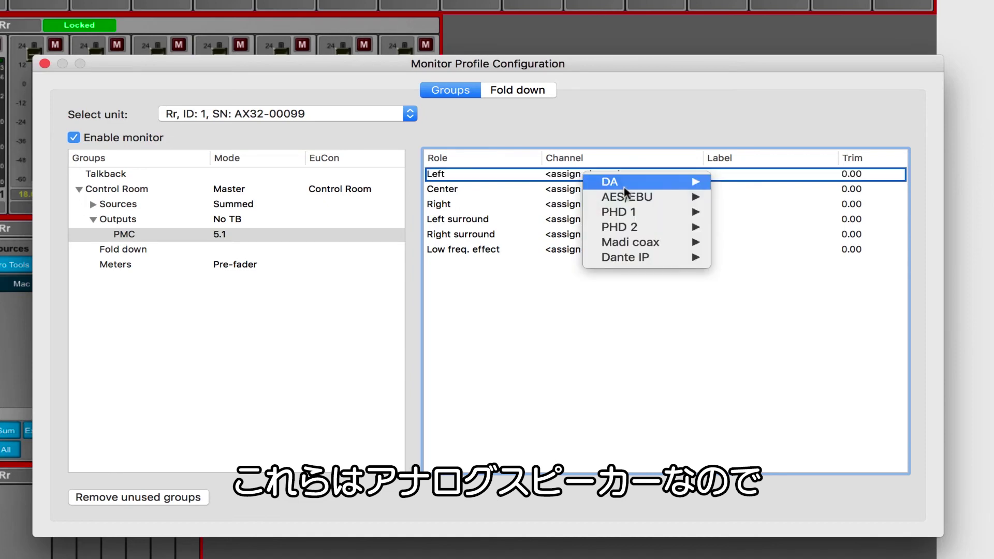
{"action": "mouse_move", "coordinate": [624, 186]}
{"action": "left_click", "coordinate": [752, 182]}
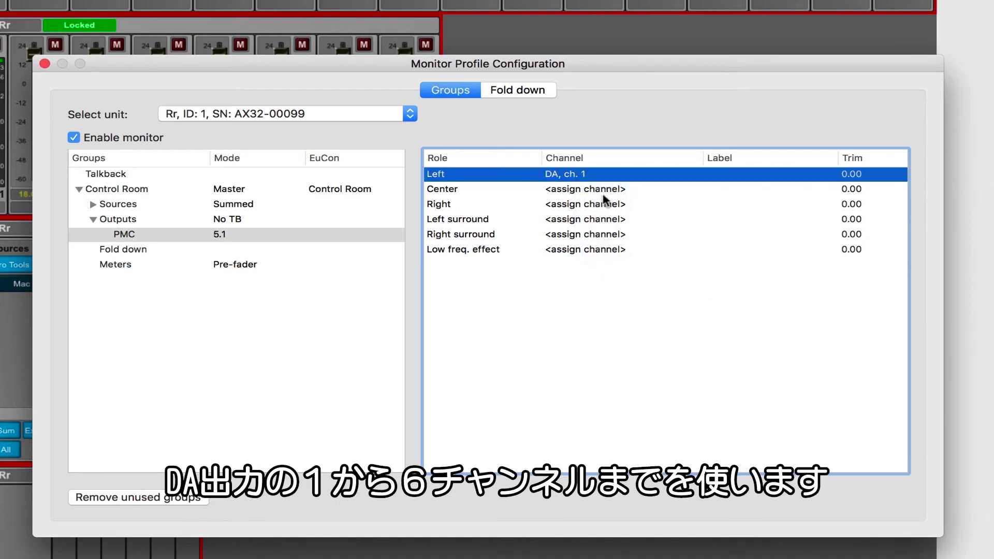
{"action": "left_click", "coordinate": [594, 194]}
{"action": "left_click", "coordinate": [591, 206]}
{"action": "mouse_move", "coordinate": [683, 211]}
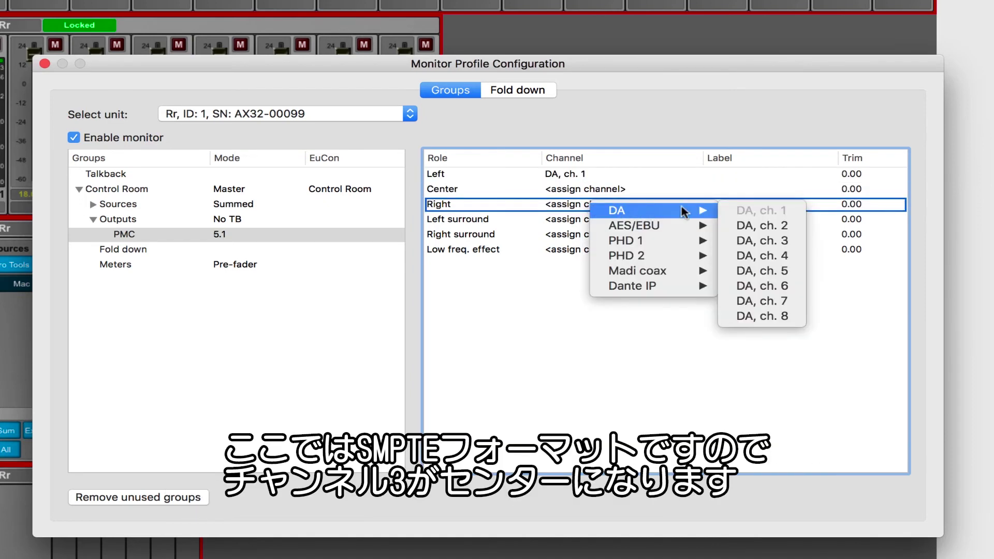
{"action": "left_click", "coordinate": [761, 226]}
{"action": "left_click", "coordinate": [600, 194]}
{"action": "mouse_move", "coordinate": [662, 199]}
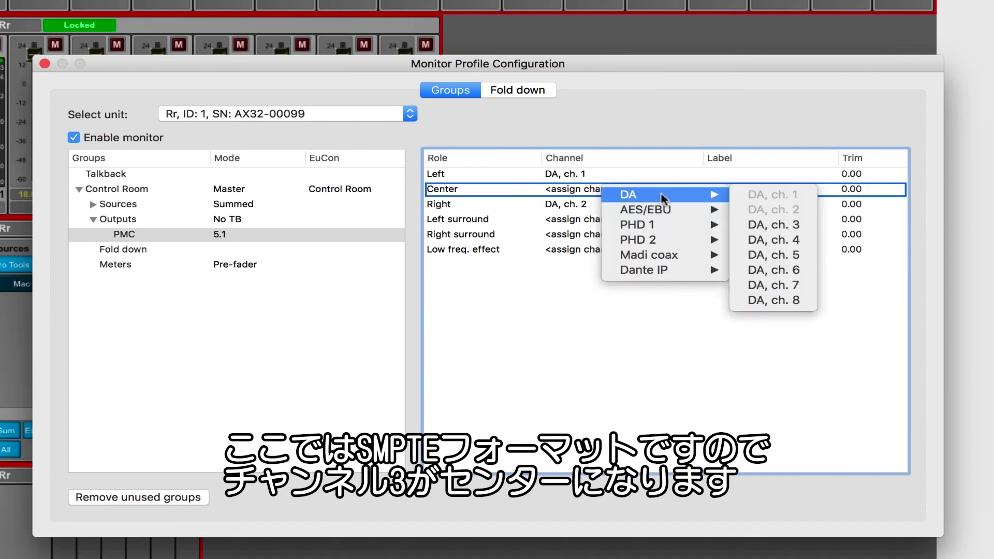
{"action": "left_click", "coordinate": [780, 225]}
Route the PMC LFE, Left surround and Right surround roles to DA channels 4, 5 and 6
{"action": "left_click", "coordinate": [549, 250]}
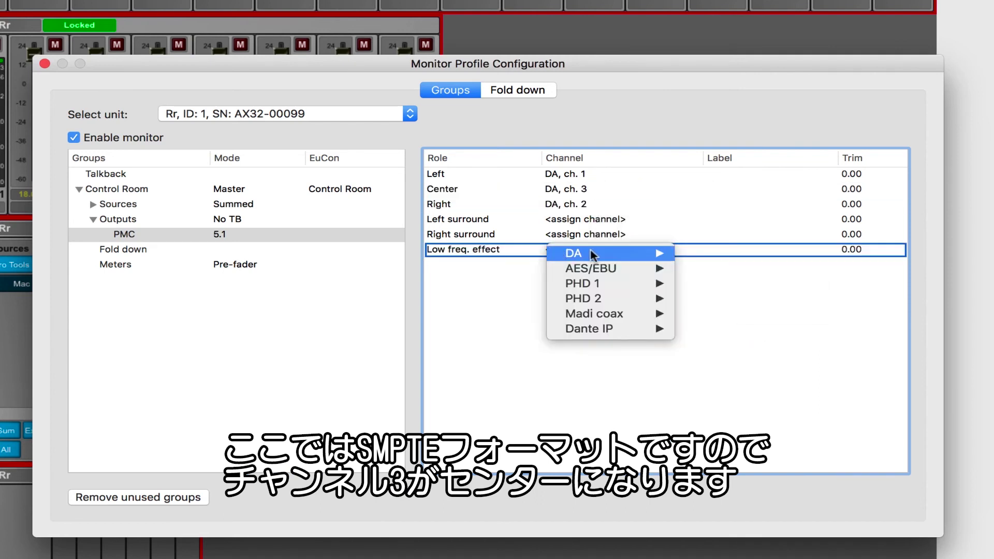
{"action": "mouse_move", "coordinate": [592, 254]}
{"action": "left_click", "coordinate": [725, 300]}
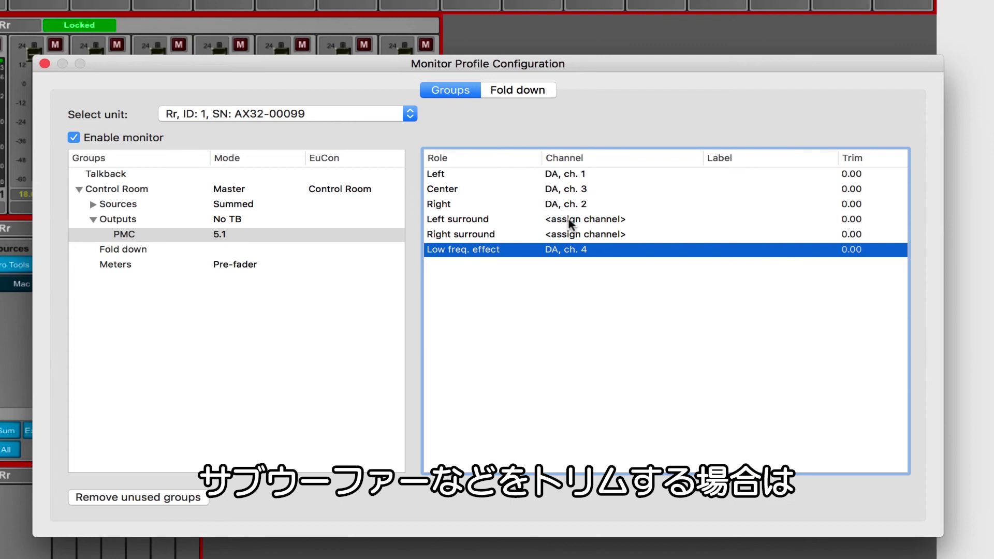
{"action": "left_click", "coordinate": [571, 223]}
{"action": "mouse_move", "coordinate": [647, 224]}
{"action": "left_click", "coordinate": [746, 286]}
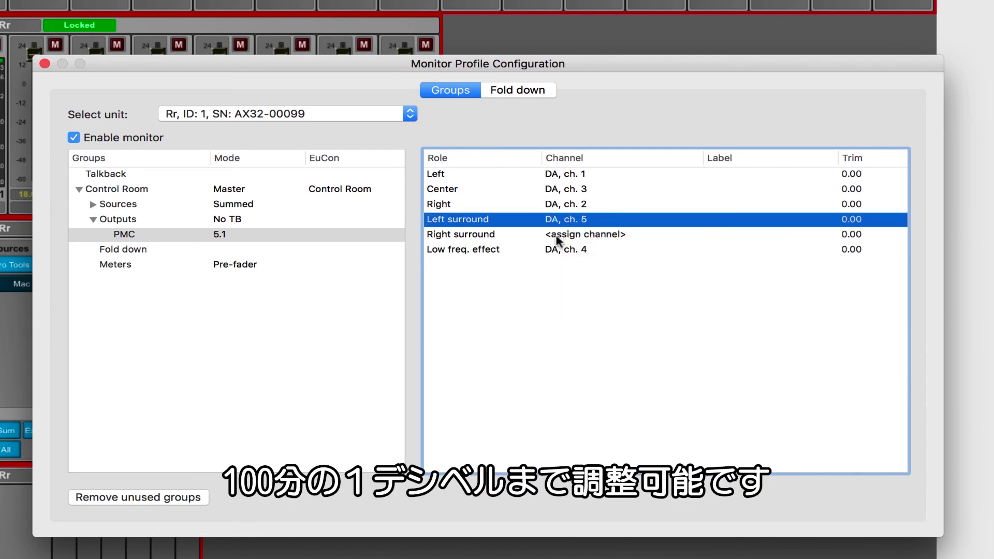
{"action": "left_click", "coordinate": [556, 237]}
{"action": "mouse_move", "coordinate": [582, 241]}
{"action": "left_click", "coordinate": [756, 320]}
Set the PMC LFE trim to -3.00
{"action": "left_click", "coordinate": [729, 179]}
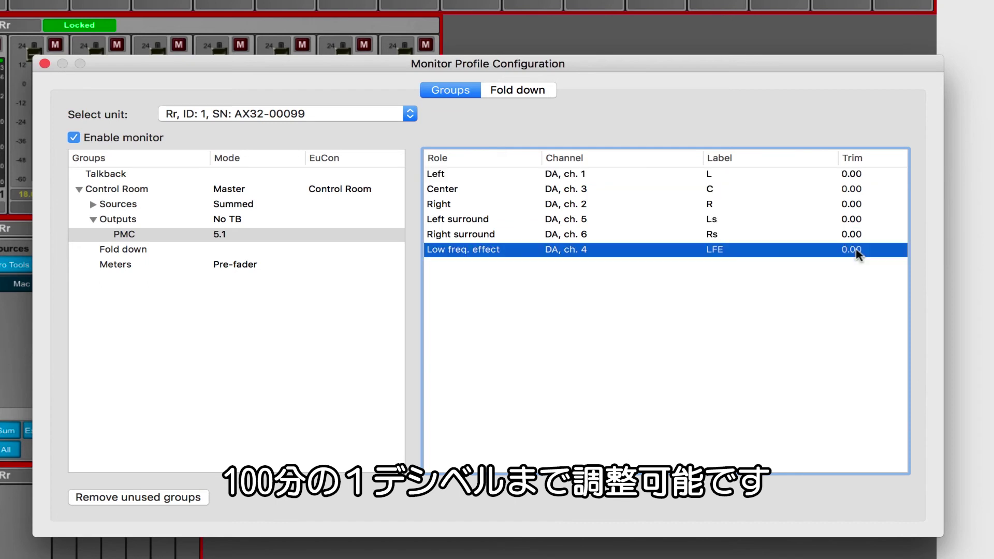
{"action": "double_click", "coordinate": [854, 249]}
{"action": "type", "text": "-3"}
{"action": "key", "text": "Return"}
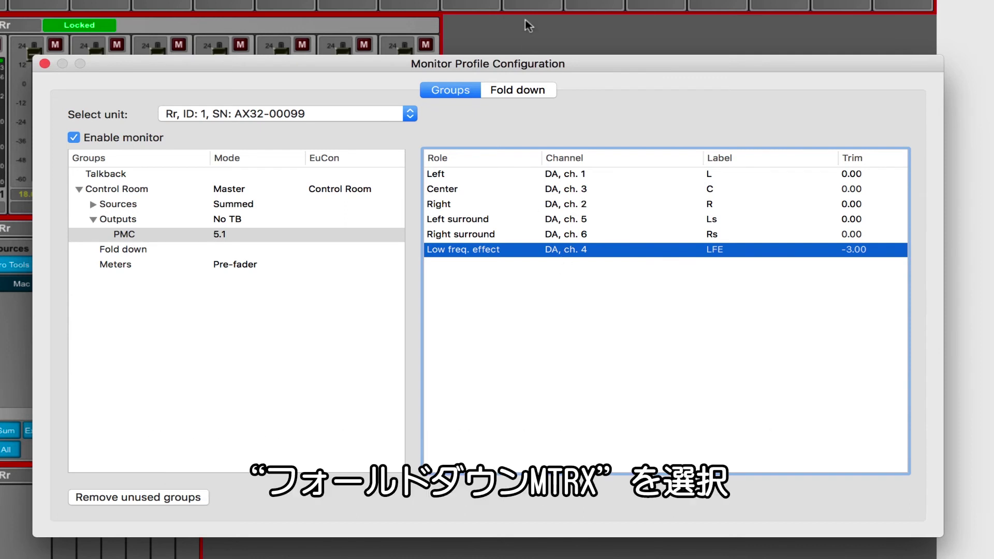
In the Fold down tab, add the 5.1>St preset matrix and check its coefficients
{"action": "left_click", "coordinate": [505, 91]}
{"action": "right_click", "coordinate": [121, 174]}
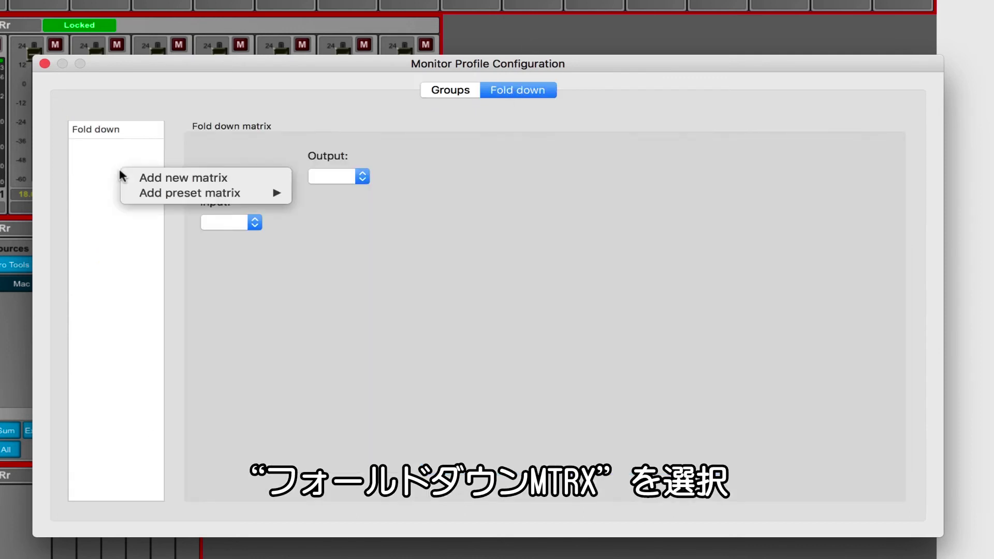
{"action": "mouse_move", "coordinate": [250, 195]}
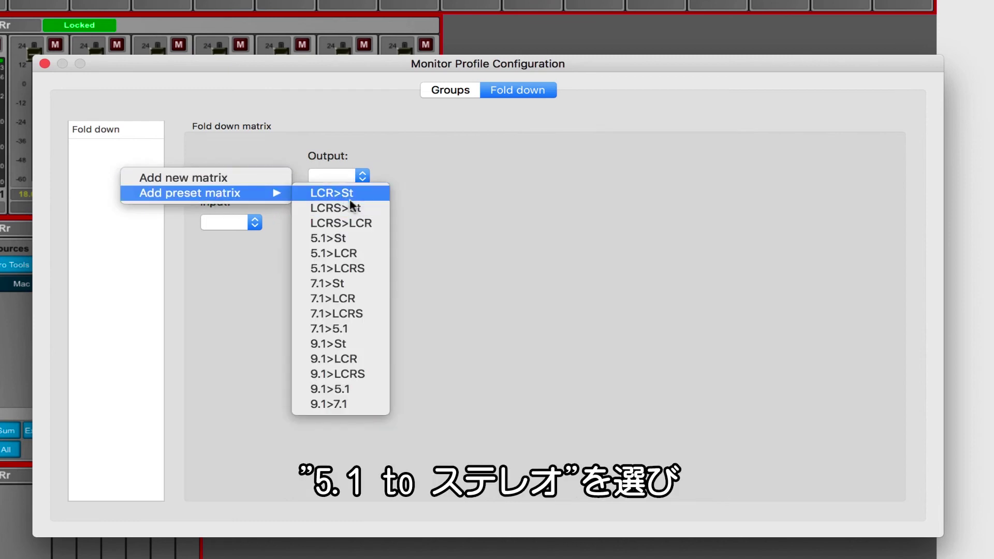
{"action": "left_click", "coordinate": [370, 241]}
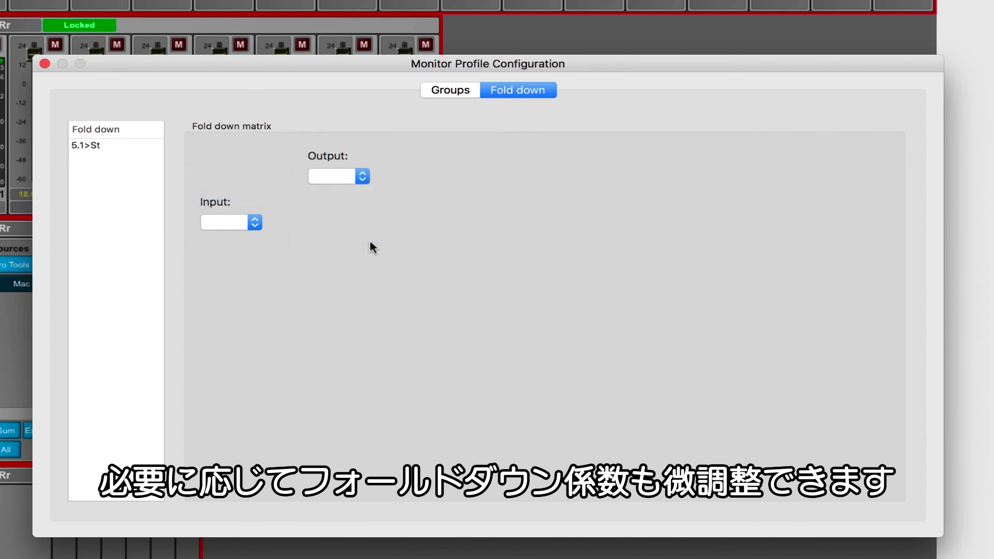
{"action": "left_click", "coordinate": [342, 275]}
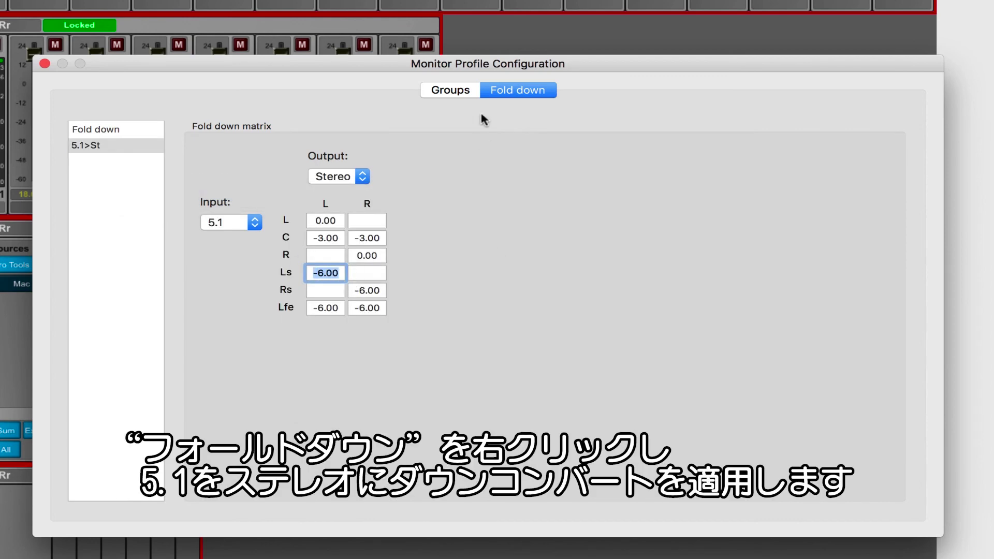
Add the 5.1>St fold down to the Control Room's Fold down group
{"action": "left_click", "coordinate": [466, 93]}
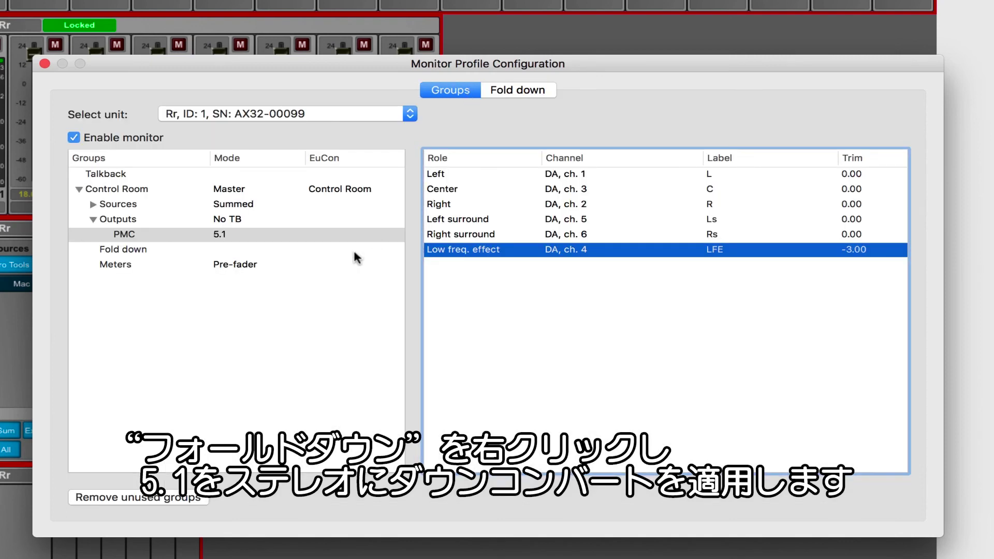
{"action": "right_click", "coordinate": [140, 251]}
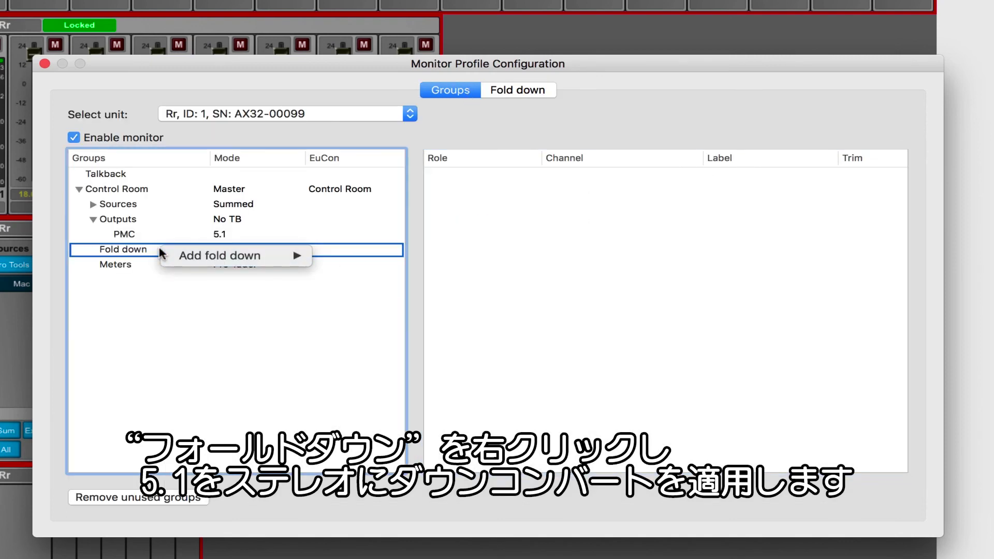
{"action": "mouse_move", "coordinate": [222, 257]}
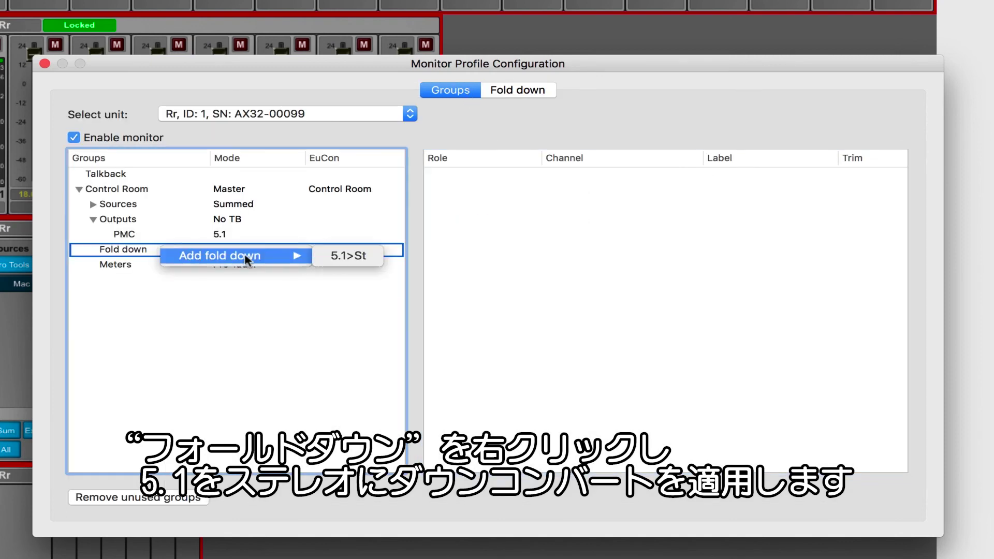
{"action": "left_click", "coordinate": [373, 257]}
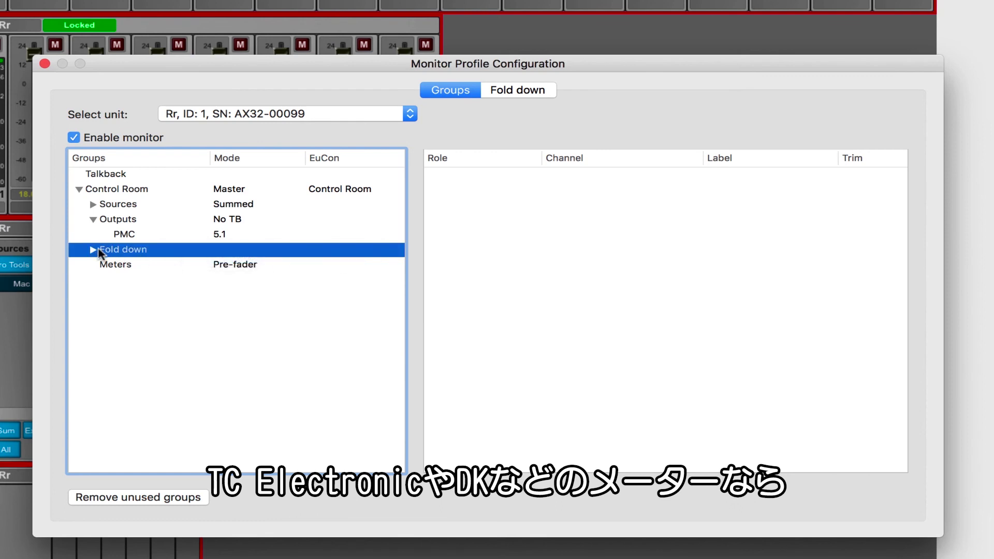
{"action": "left_click", "coordinate": [93, 251]}
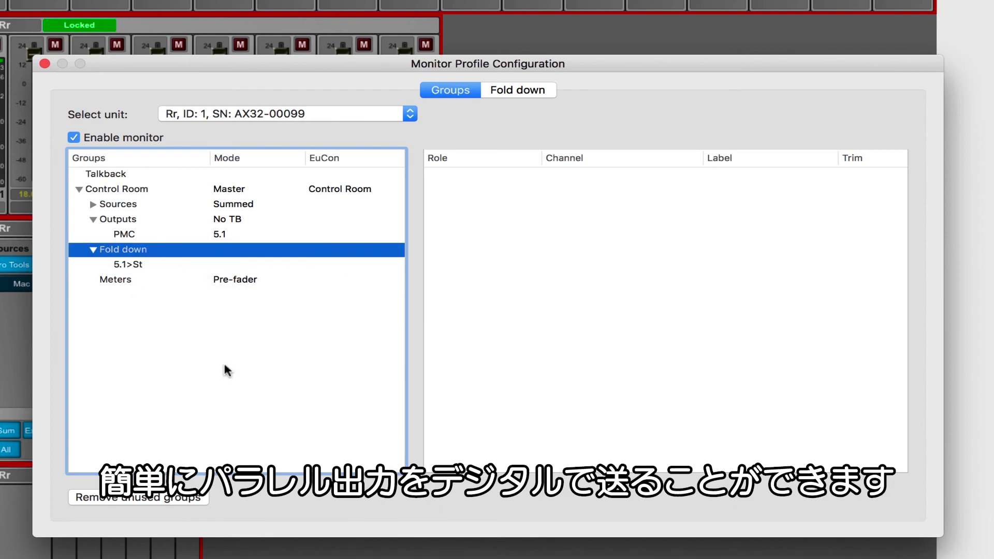
{"action": "left_click", "coordinate": [136, 283]}
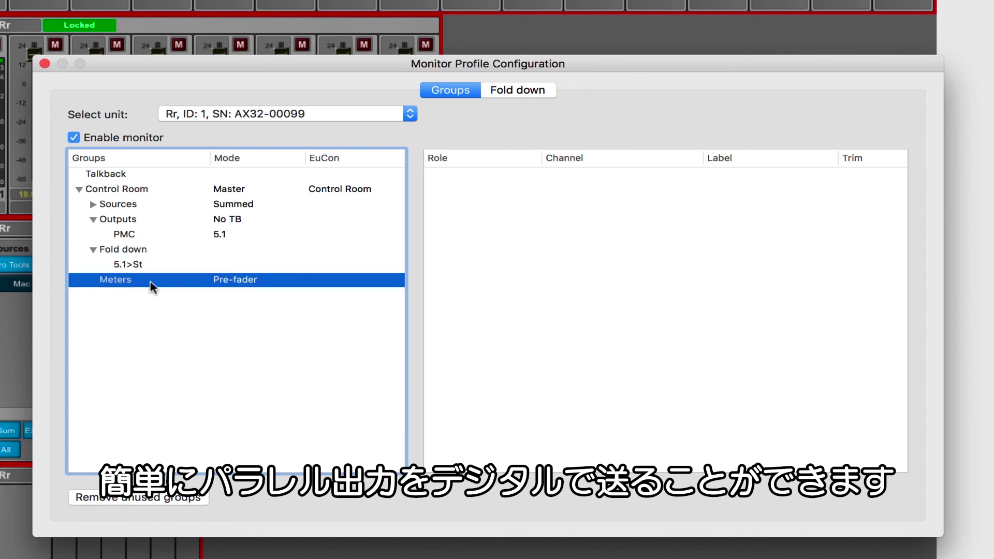
Add a new meter set under Meters and name it DK
{"action": "right_click", "coordinate": [151, 283]}
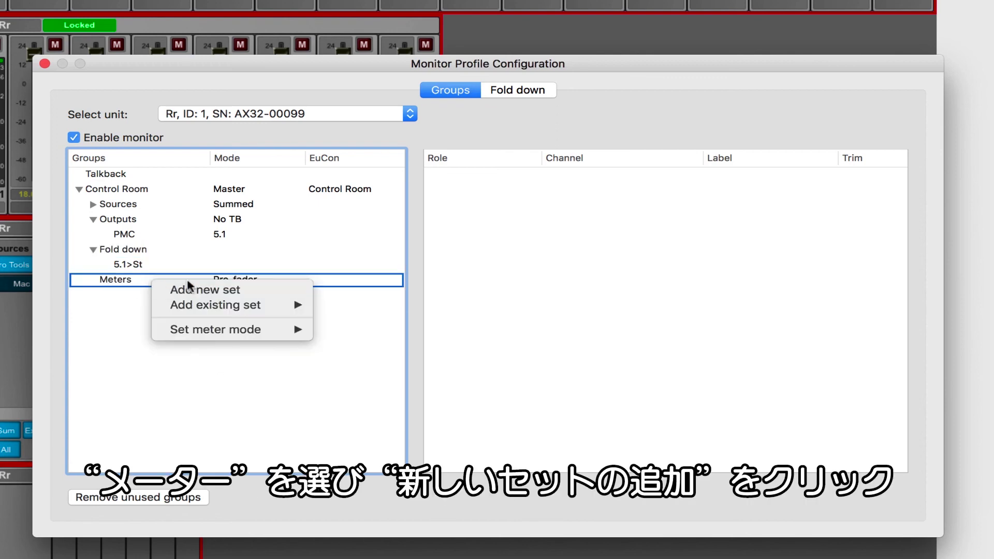
{"action": "left_click", "coordinate": [244, 294]}
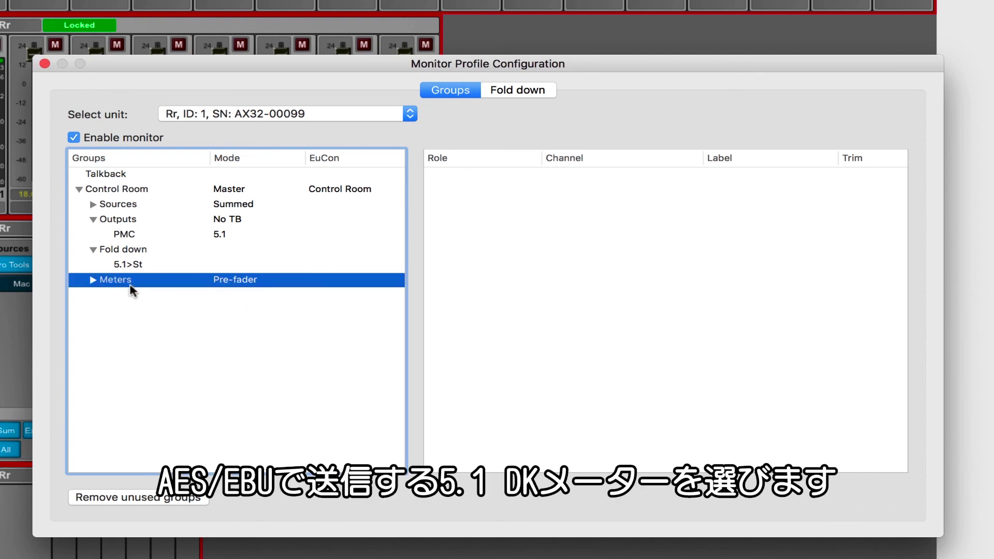
{"action": "left_click", "coordinate": [93, 280]}
{"action": "left_click", "coordinate": [148, 299]}
{"action": "left_click", "coordinate": [156, 296]}
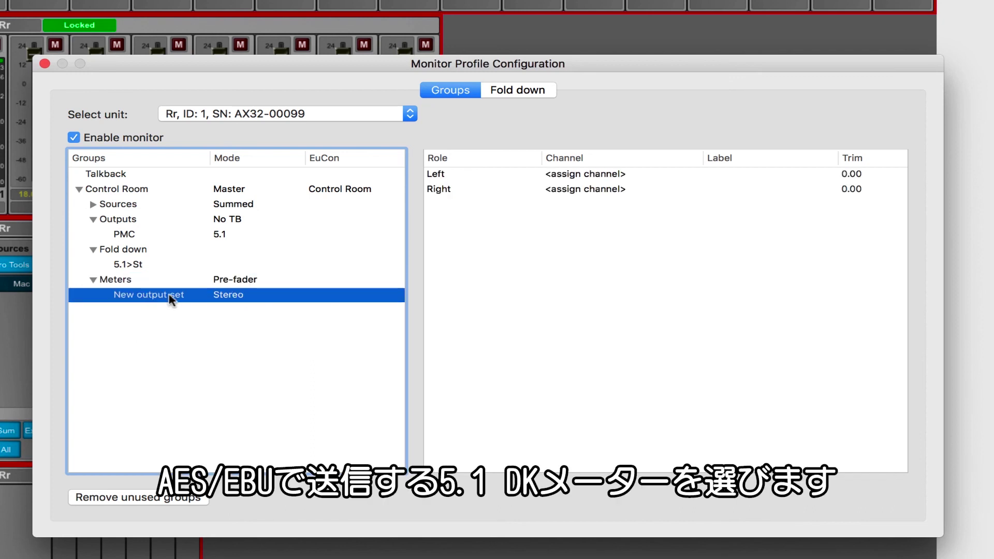
{"action": "type", "text": "DK"}
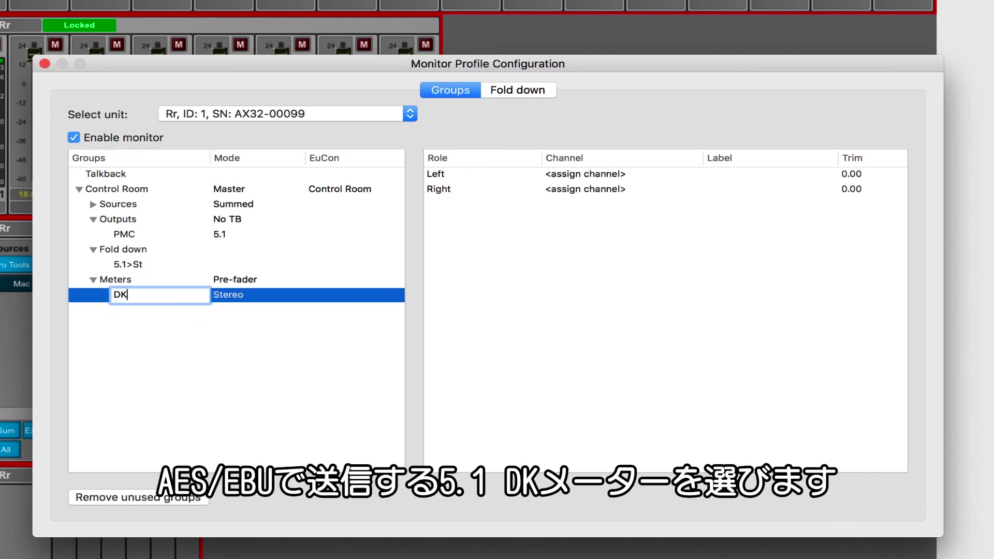
{"action": "key", "text": "Return"}
Set the DK meter set's group format to 5.1
{"action": "right_click", "coordinate": [247, 295]}
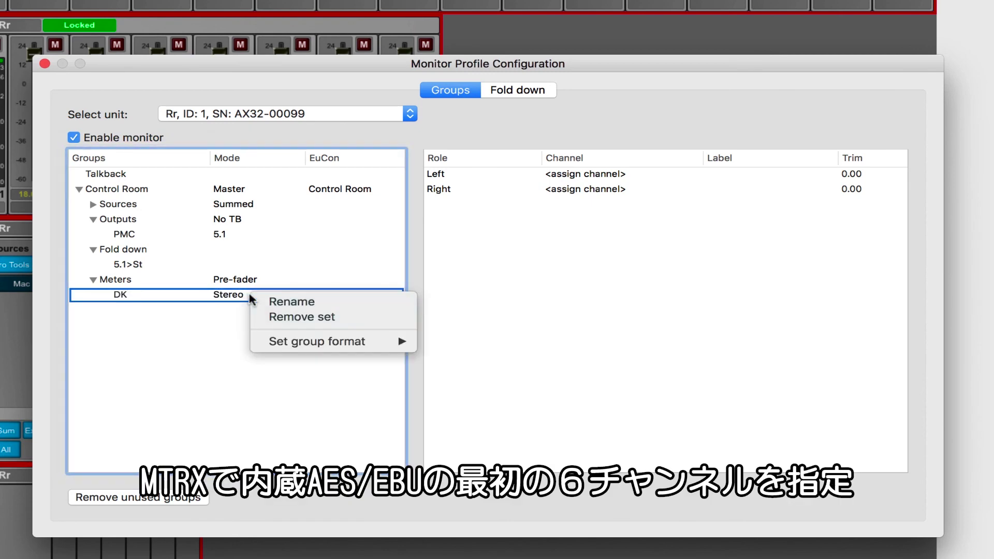
{"action": "mouse_move", "coordinate": [342, 341]}
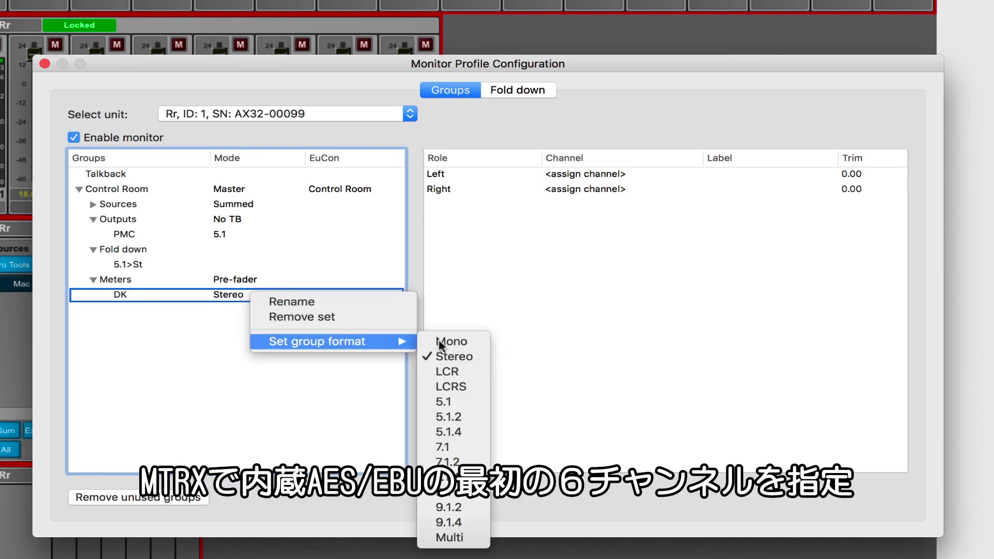
{"action": "left_click", "coordinate": [474, 402]}
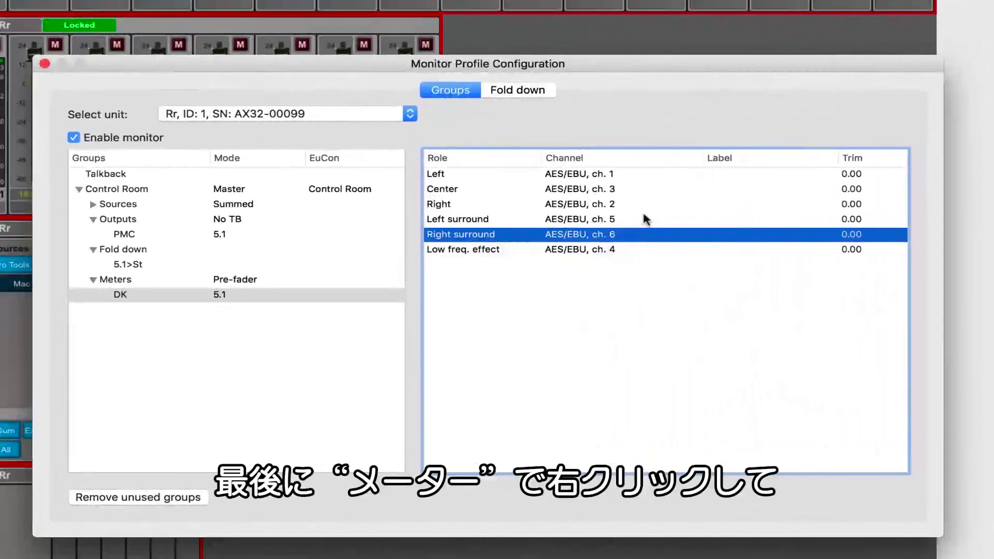
Bring up the Meters group's meter mode options to choose Pre-fader metering
{"action": "left_click", "coordinate": [138, 280]}
{"action": "right_click", "coordinate": [138, 279]}
{"action": "mouse_move", "coordinate": [286, 326]}
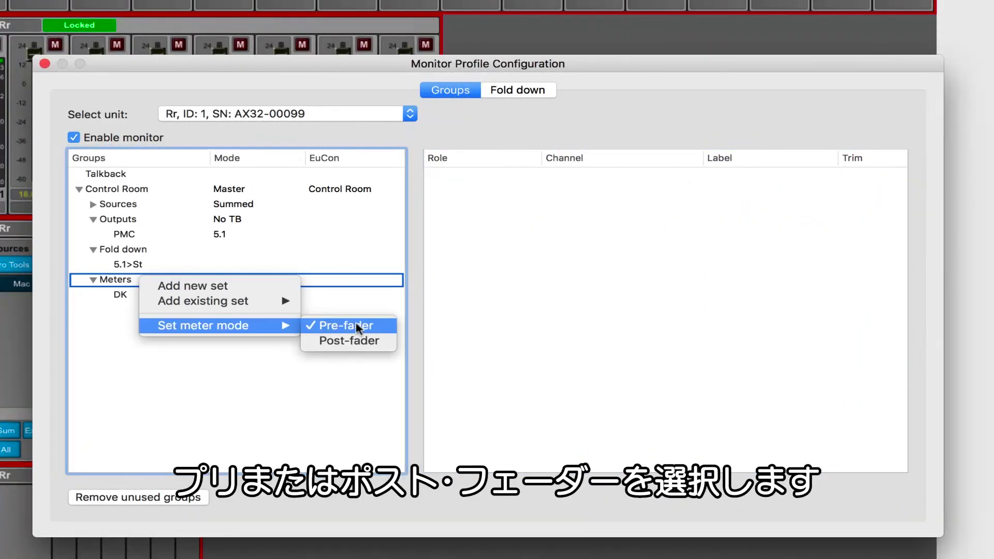